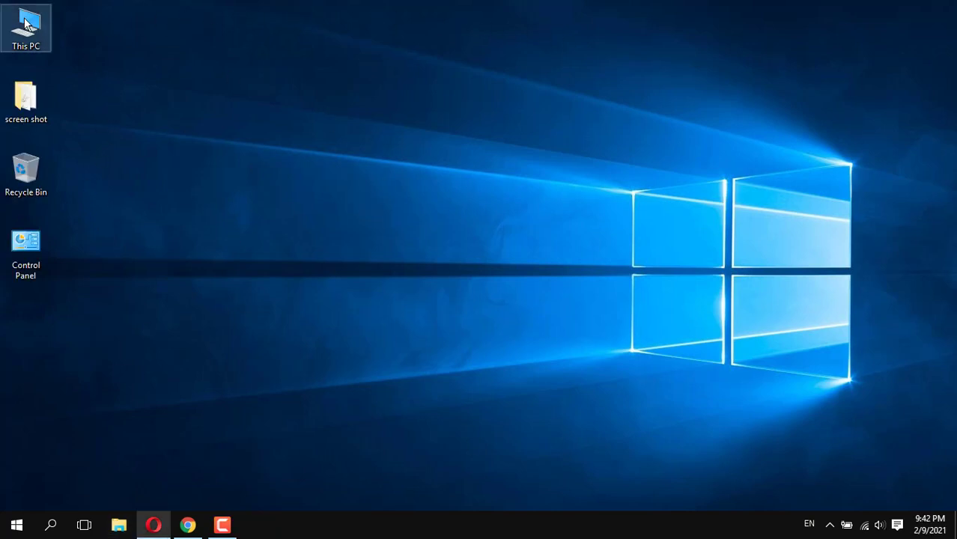
View the basic system information in This PC's properties, and close the window.
right_click(24, 21)
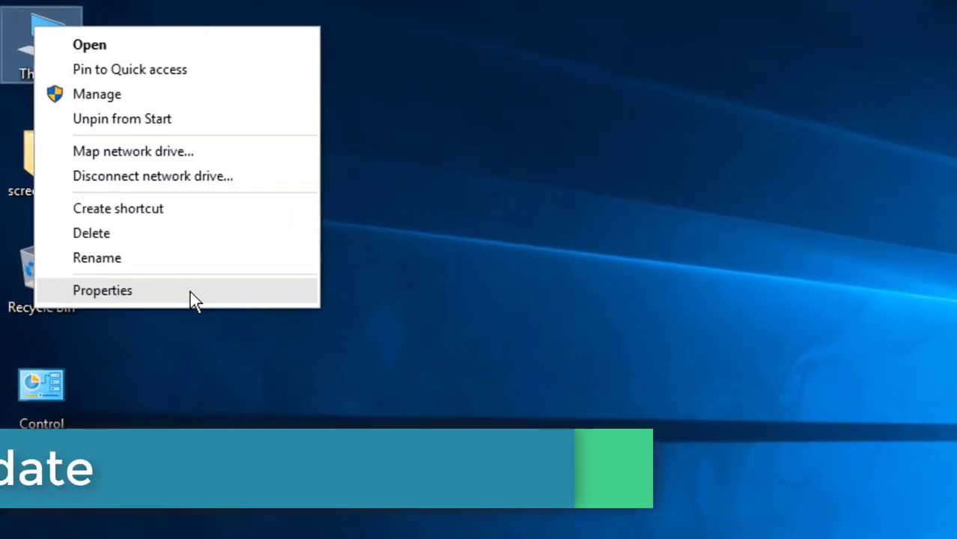
left_click(192, 293)
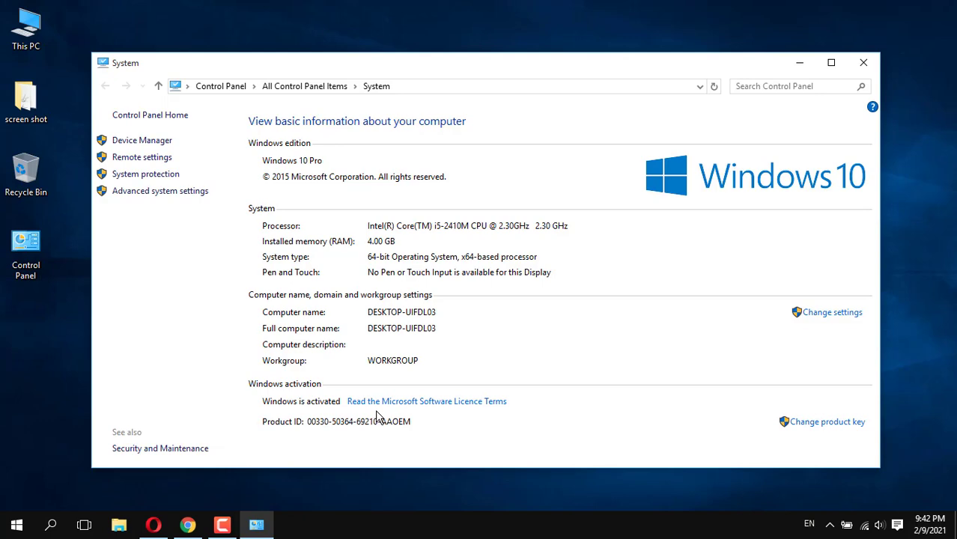
left_click(864, 66)
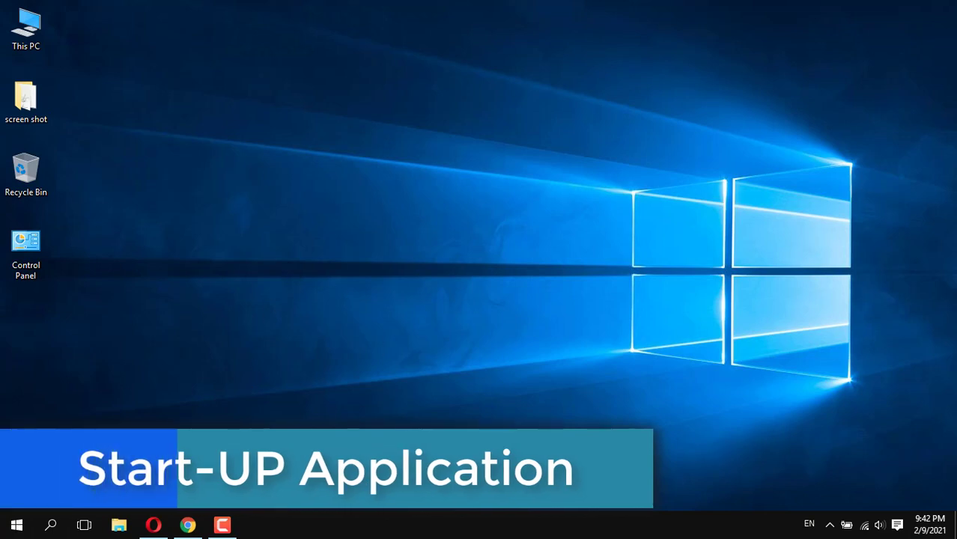
Check the hidden notification area icons, and open Task Manager's list of start-up programs.
left_click(830, 526)
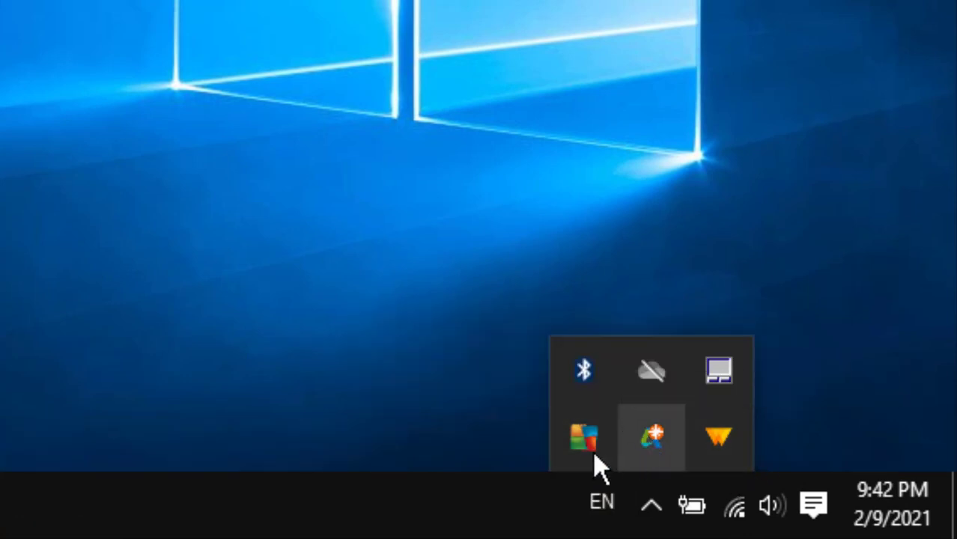
right_click(479, 518)
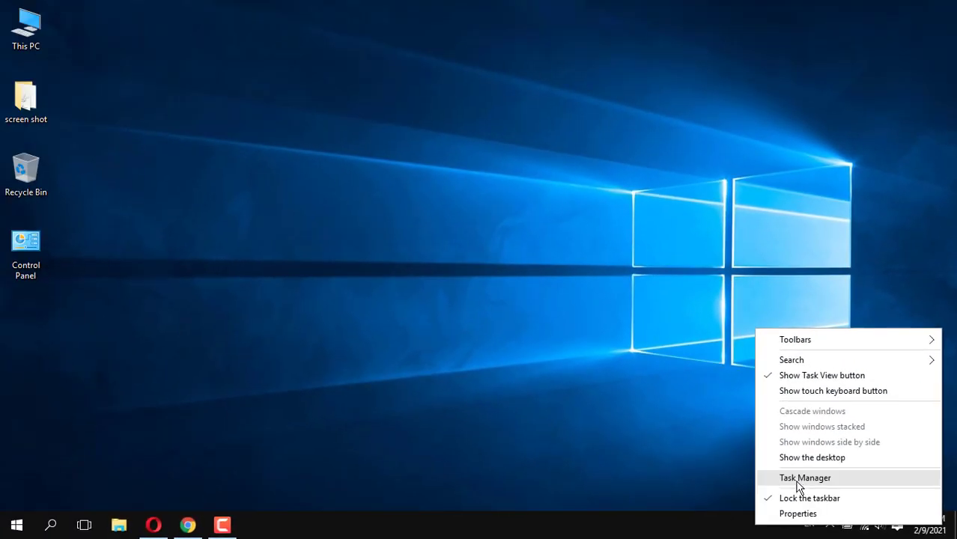
left_click(798, 483)
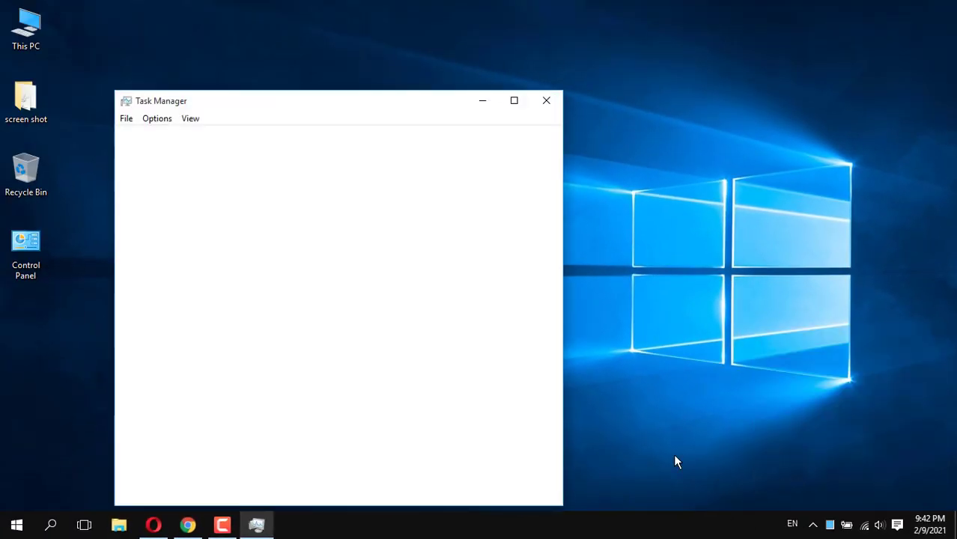
left_click(287, 136)
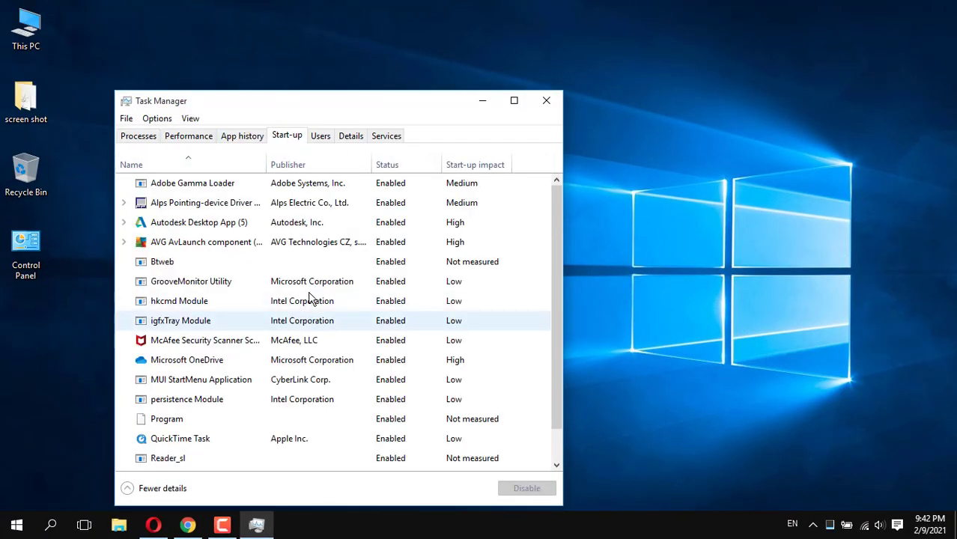
Expand the Autodesk Desktop App start-up group and disable it from launching at start-up.
left_click(204, 203)
left_click(210, 261)
left_click(207, 226)
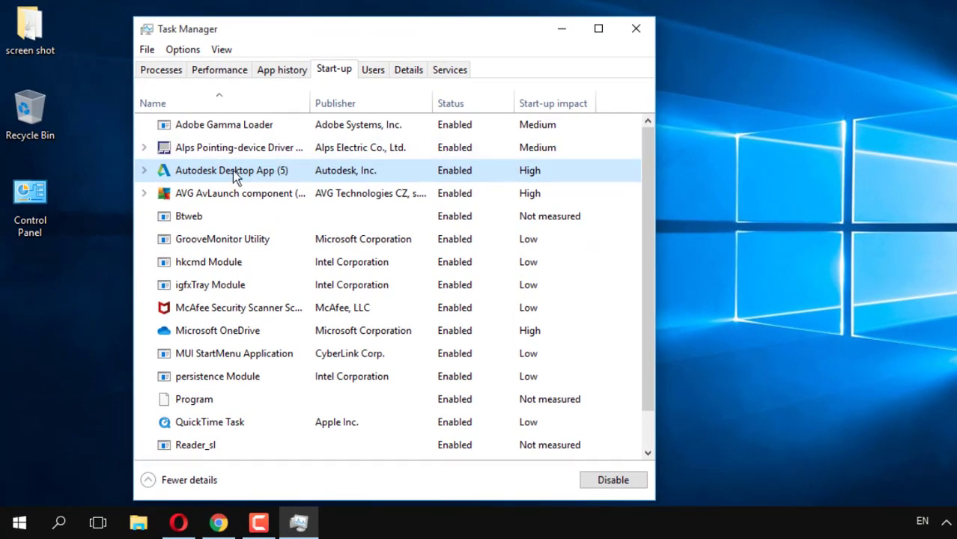
left_click(144, 170)
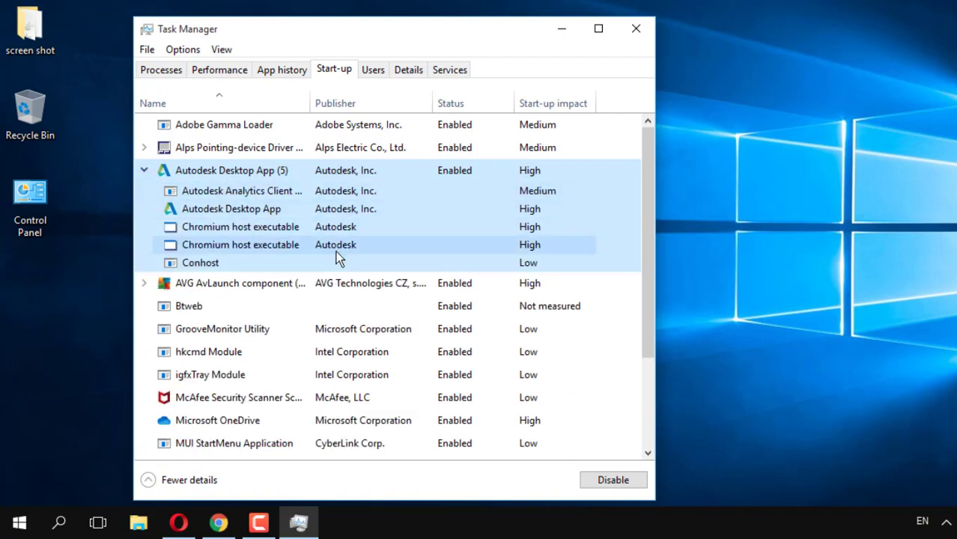
left_click(610, 479)
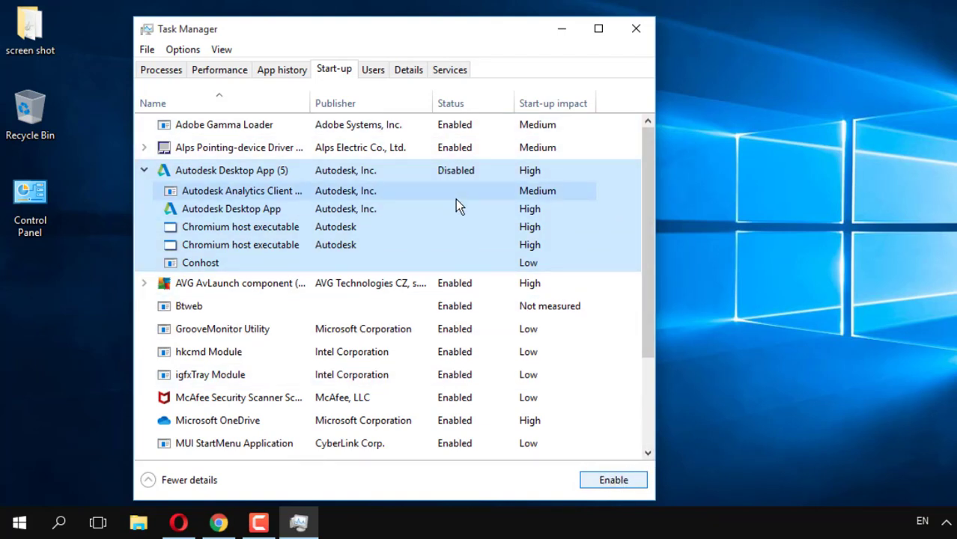
Expand the AVG AvLaunch component start-up group and try to disable it.
left_click(267, 283)
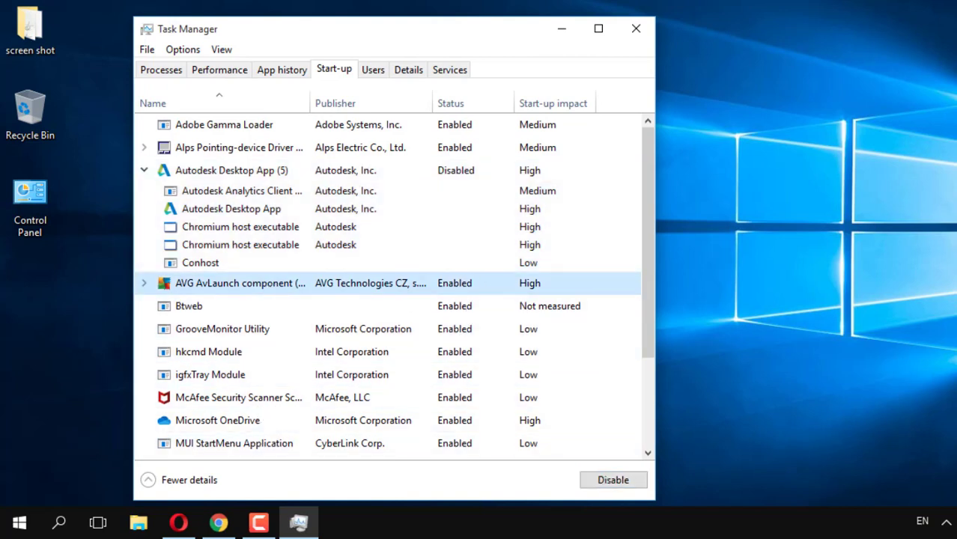
left_click(145, 283)
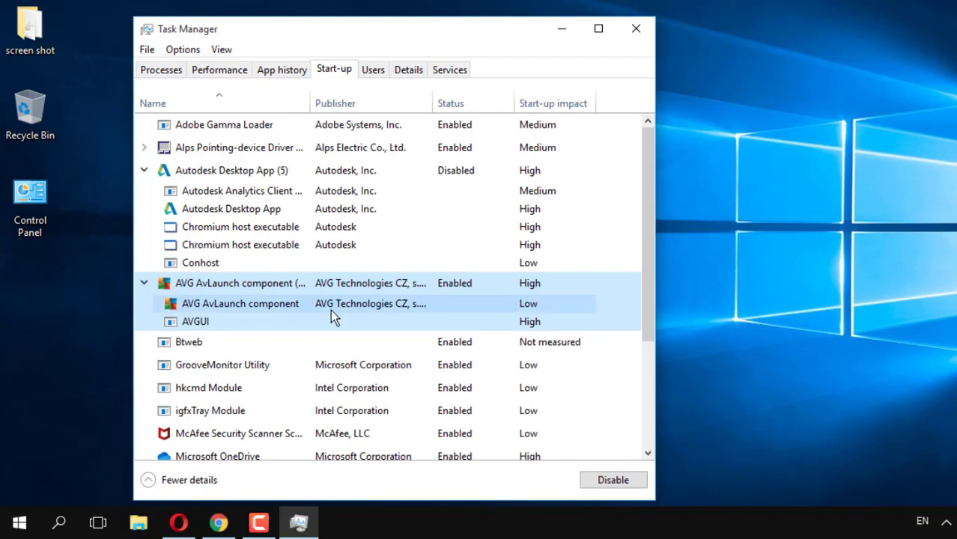
left_click(607, 481)
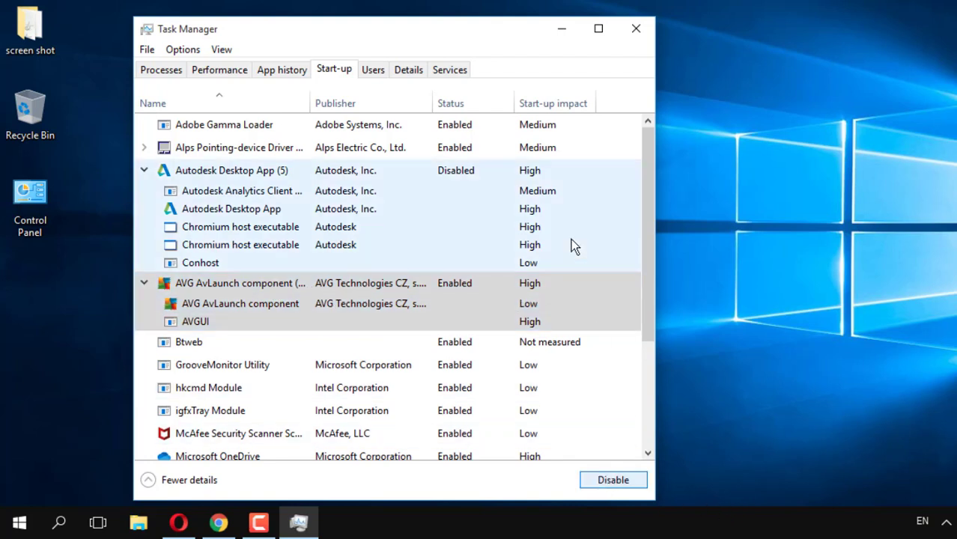
left_click(573, 283)
Expand the Web Companion start-up group, disable it at start-up, and close Task Manager.
left_click_drag(648, 271, 659, 399)
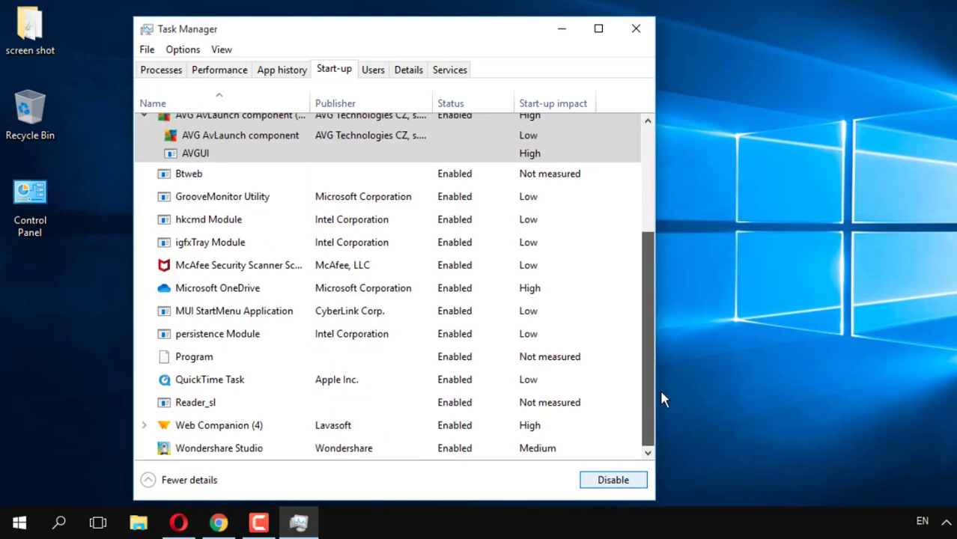
left_click(373, 425)
left_click(140, 423)
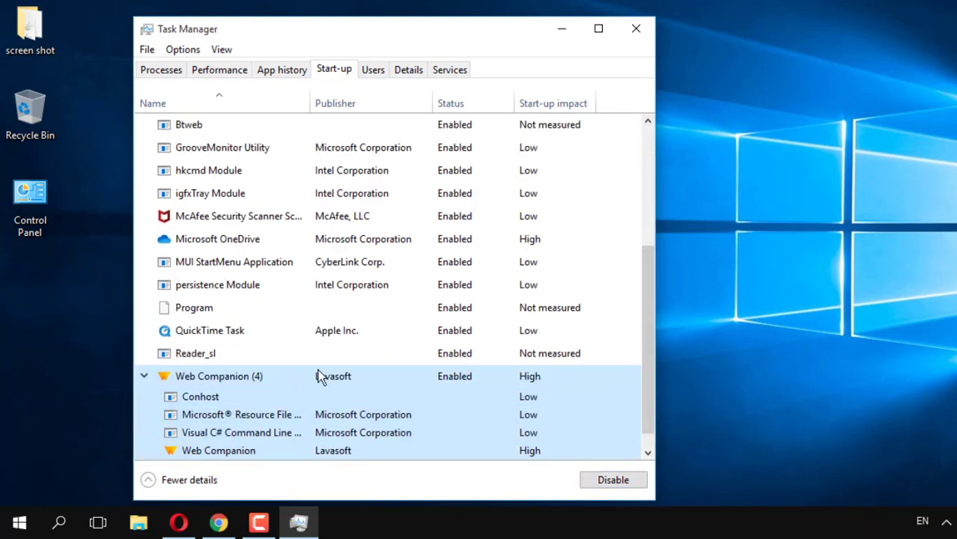
scroll(360, 391, "down", 1)
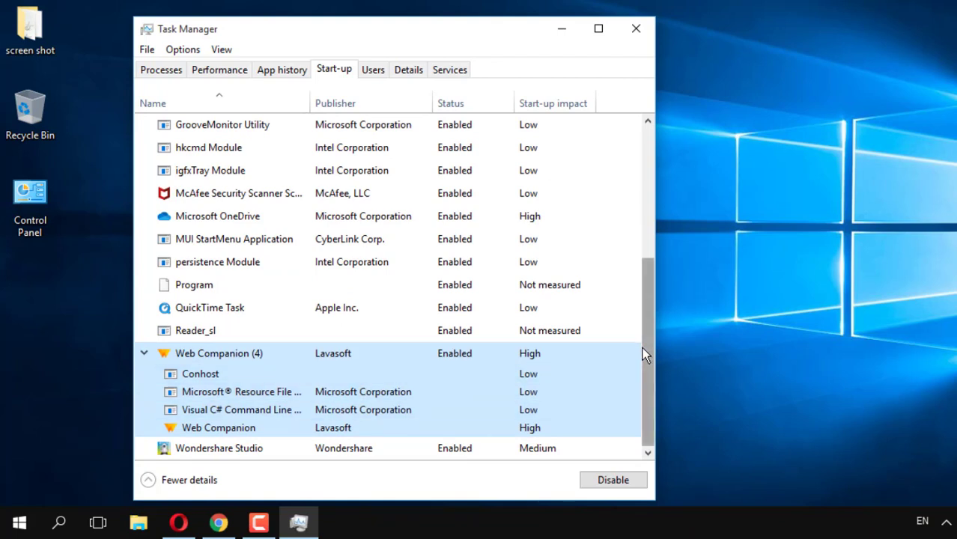
left_click(619, 481)
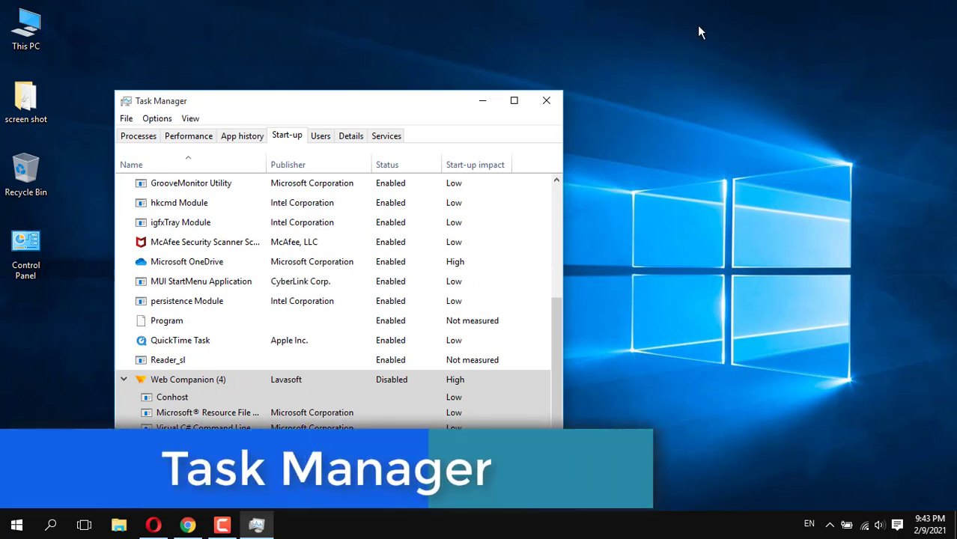
left_click(546, 100)
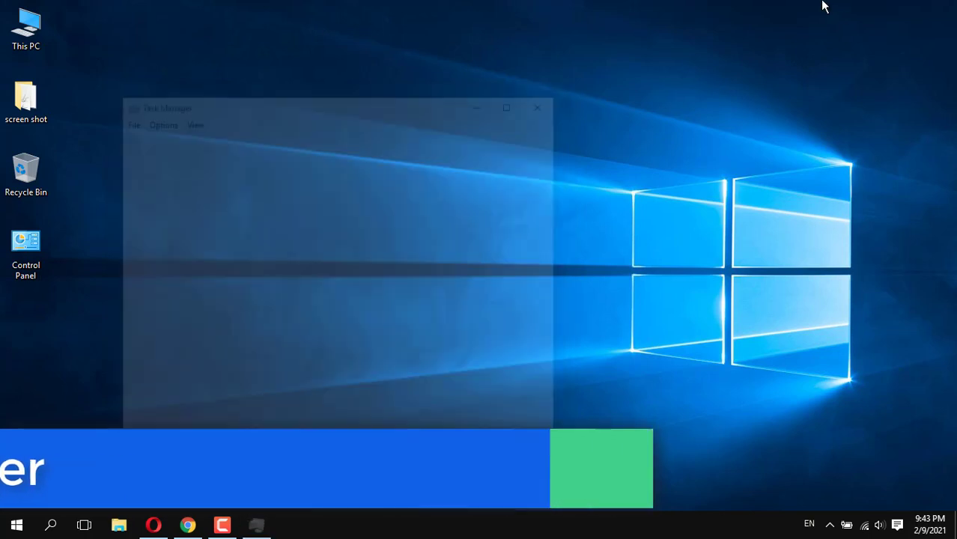
Reopen Task Manager and end both Autodesk Desktop App (32 bit) background processes.
right_click(650, 531)
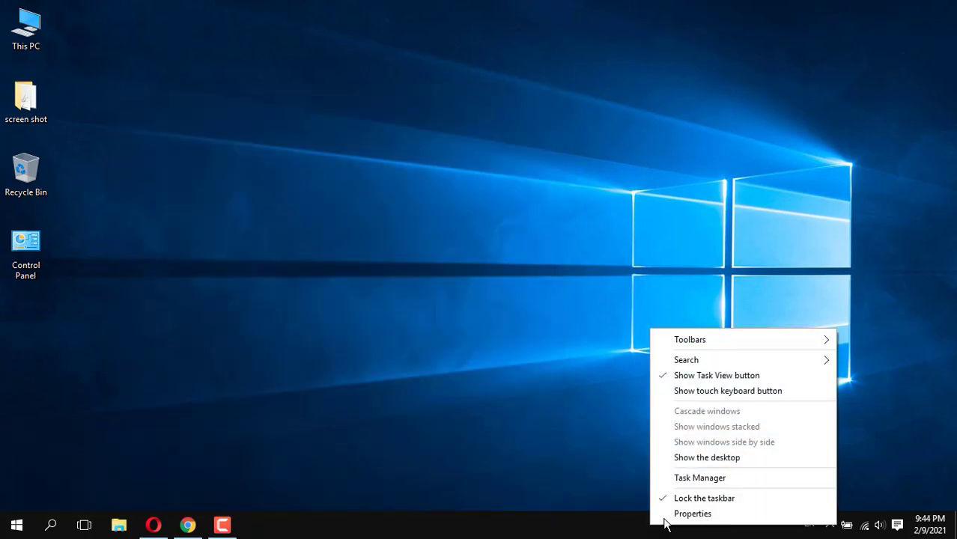
left_click(718, 479)
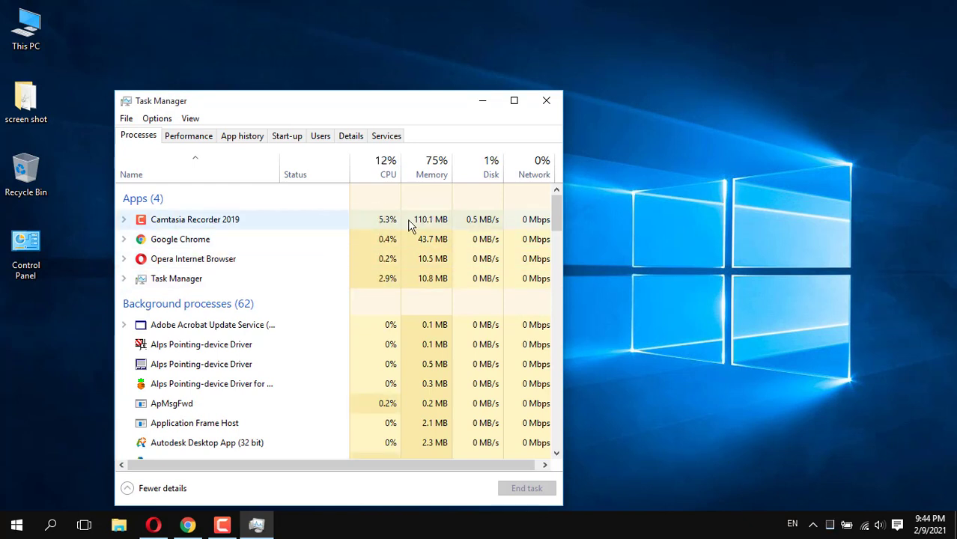
left_click(404, 346)
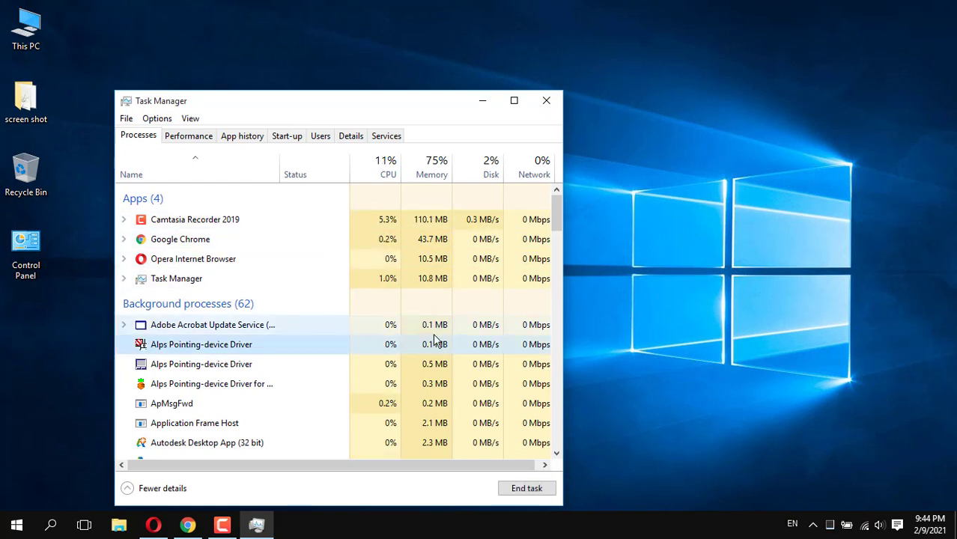
scroll(438, 339, "down", 1)
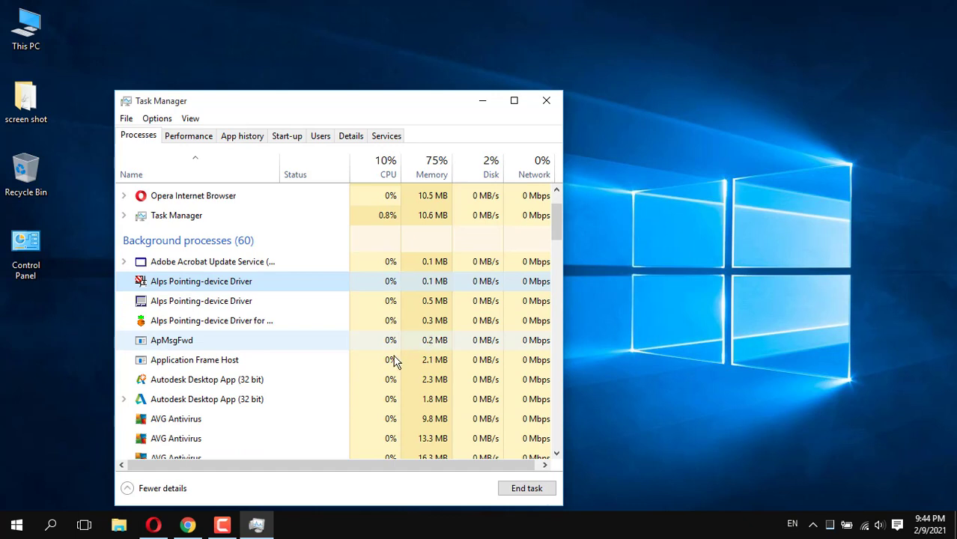
left_click(286, 382)
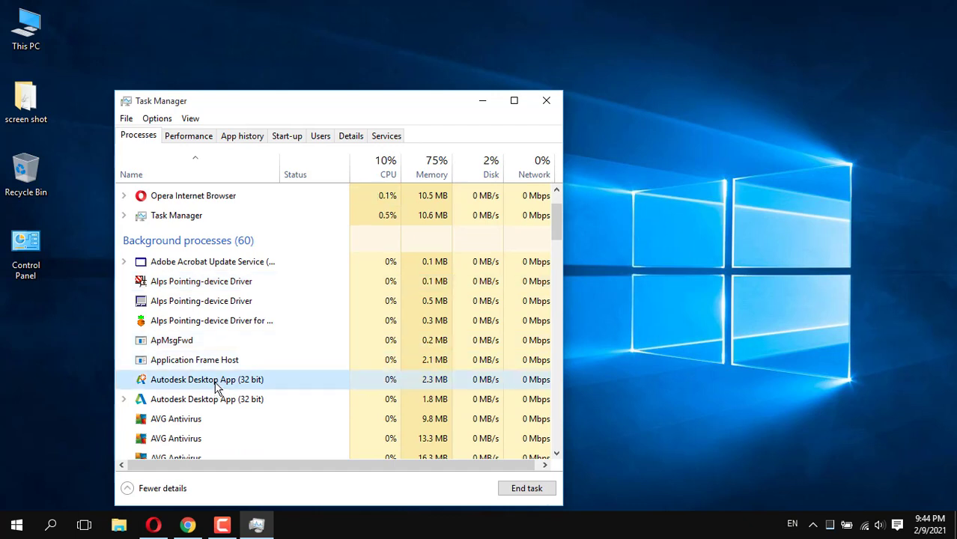
left_click(526, 488)
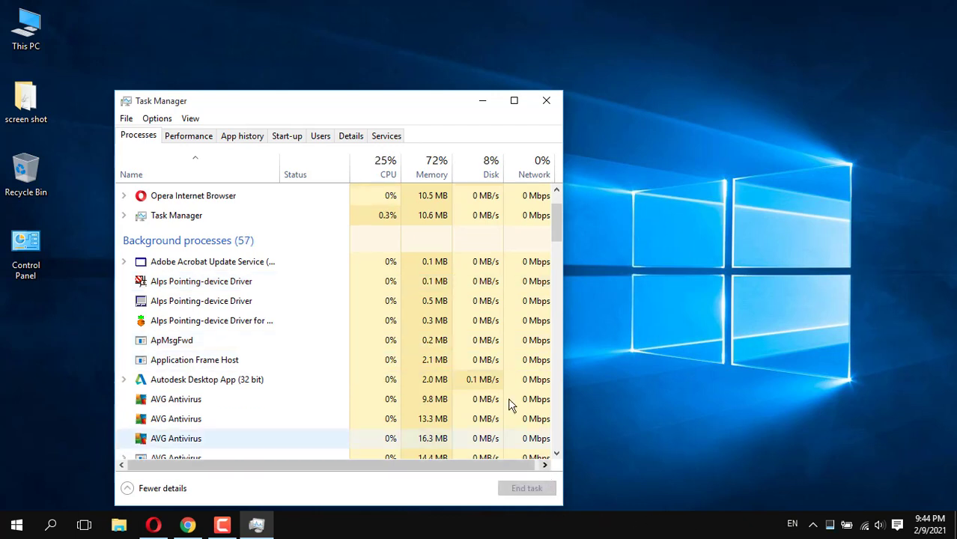
left_click(325, 386)
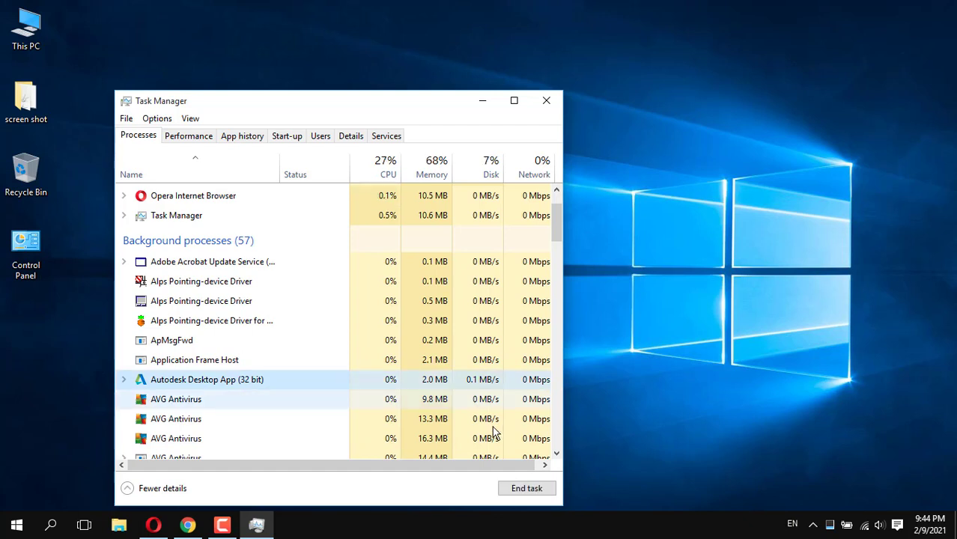
left_click(526, 488)
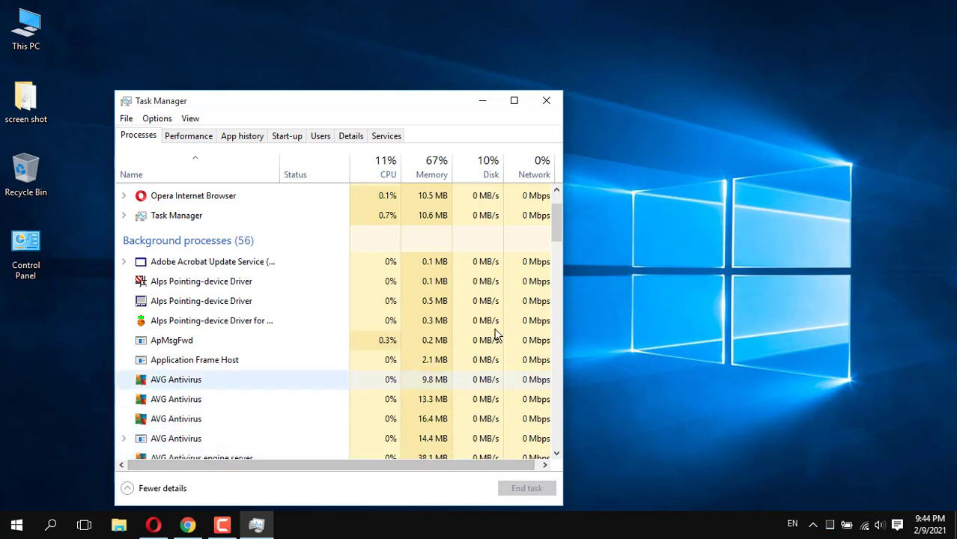
End the McAfee Security Scanner background process.
scroll(442, 360, "down", 1)
scroll(441, 359, "down", 10)
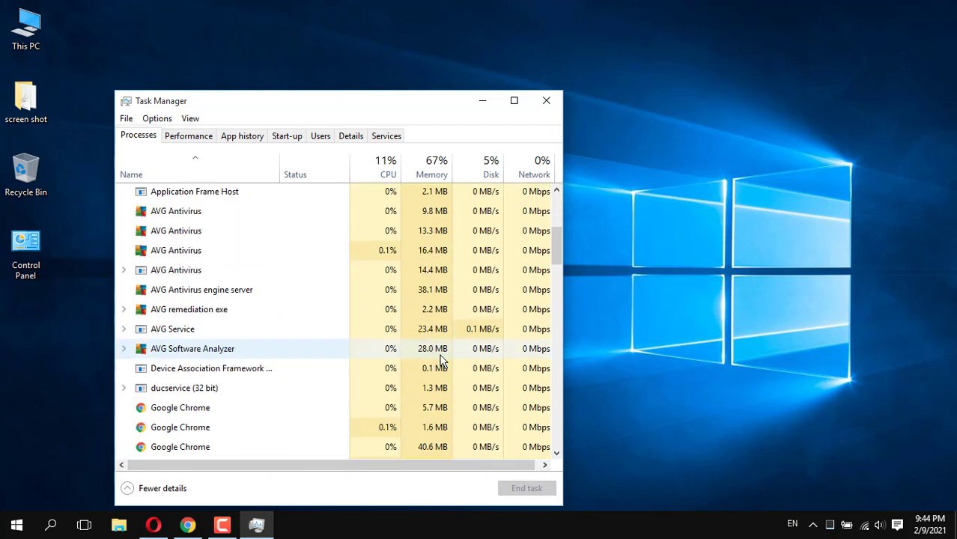
scroll(442, 362, "down", 1)
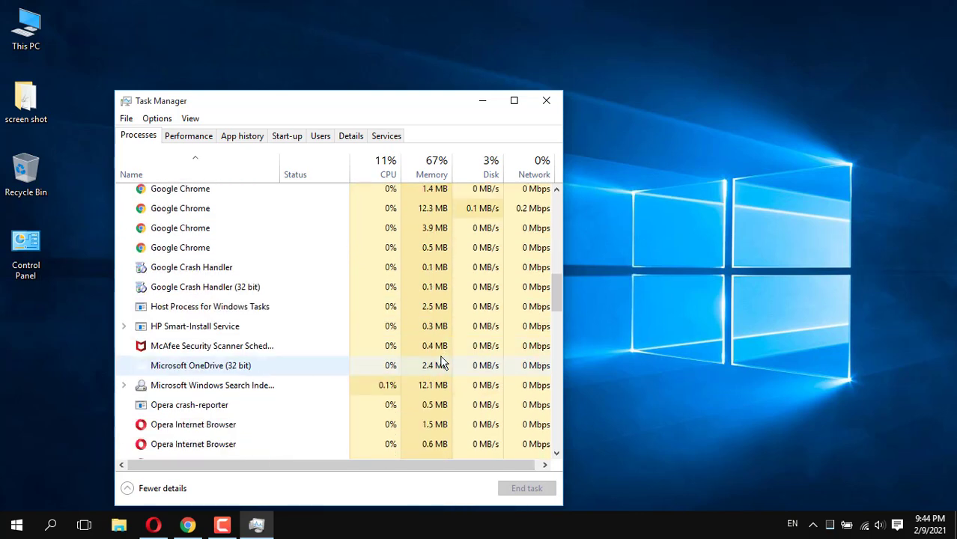
left_click(389, 330)
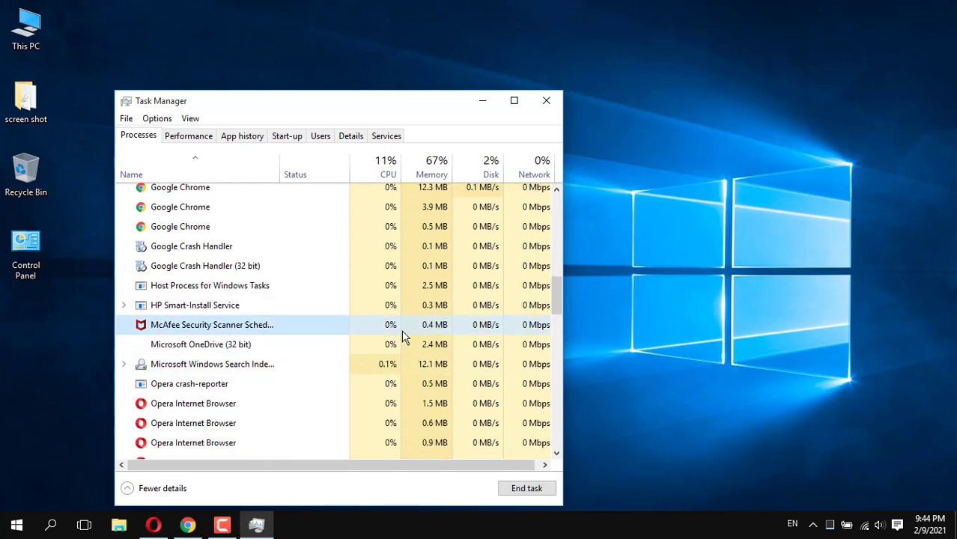
left_click(533, 490)
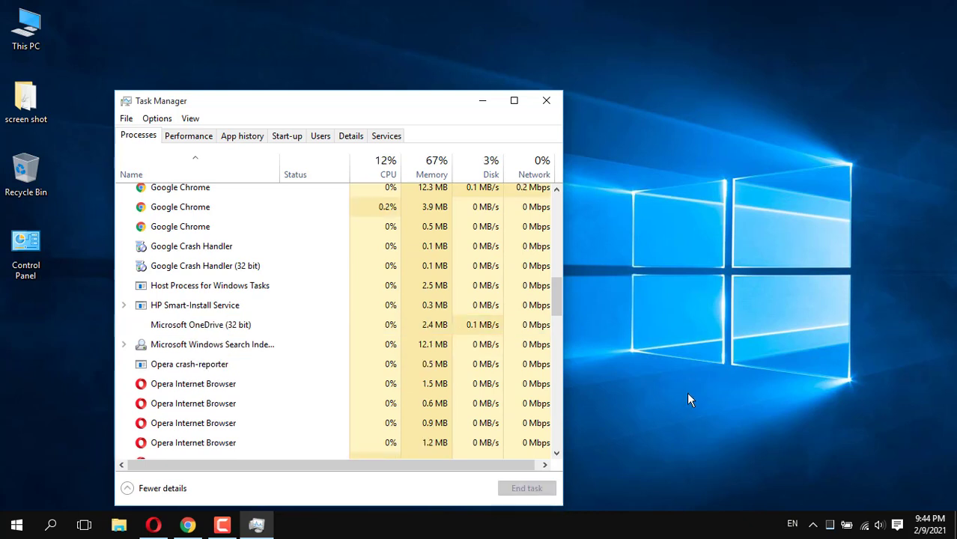
End the Opera crash-reporter background process.
left_click(252, 369)
scroll(383, 361, "down", 3)
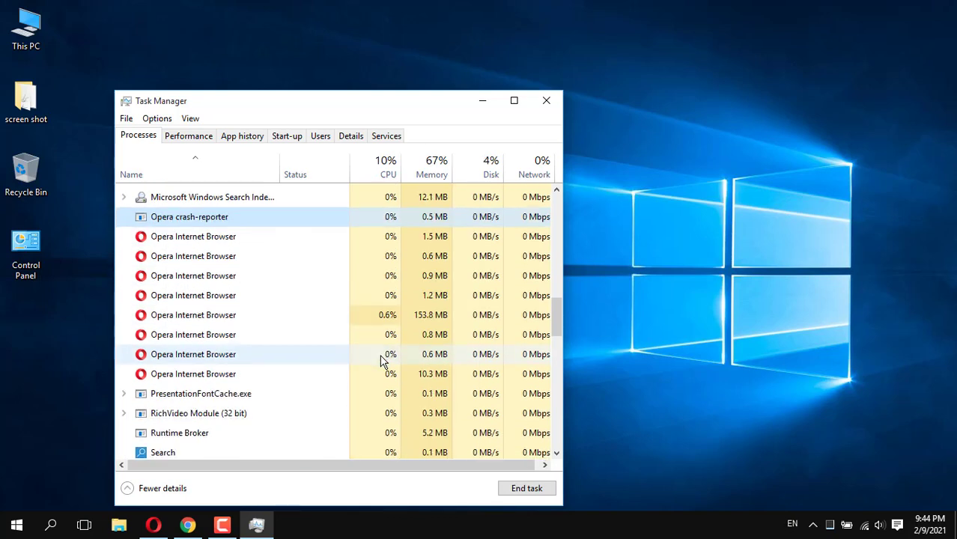
scroll(386, 359, "up", 3)
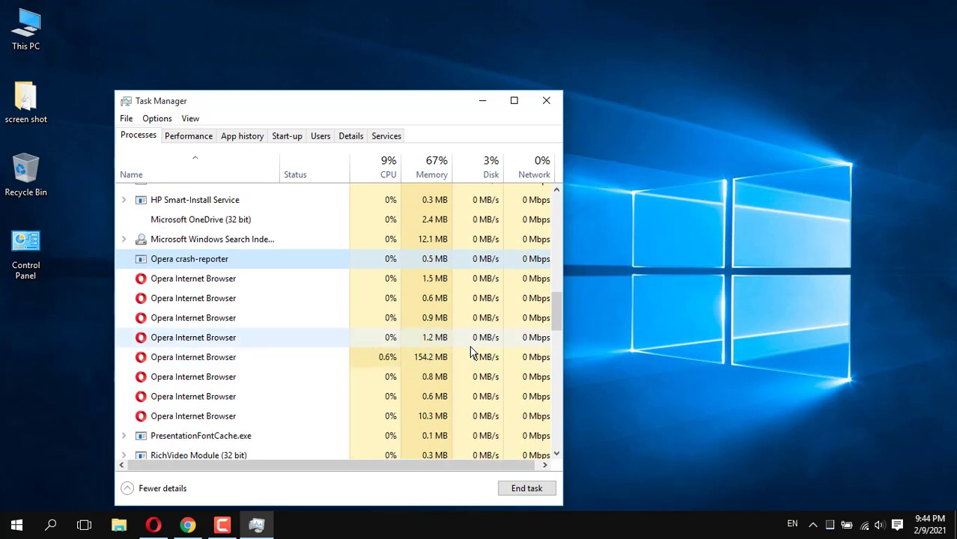
left_click(533, 494)
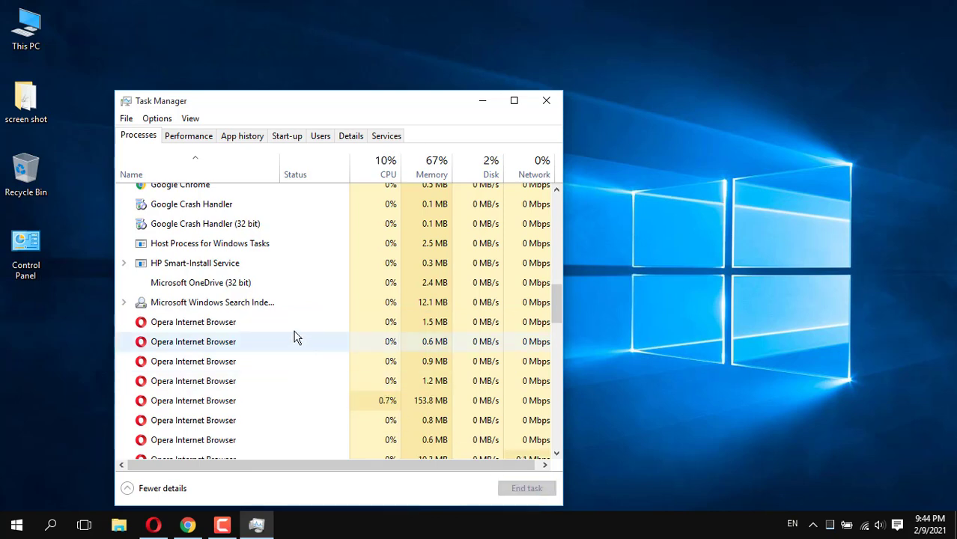
Close Task Manager and bring up the Run dialog.
left_click(297, 327)
scroll(464, 393, "down", 6)
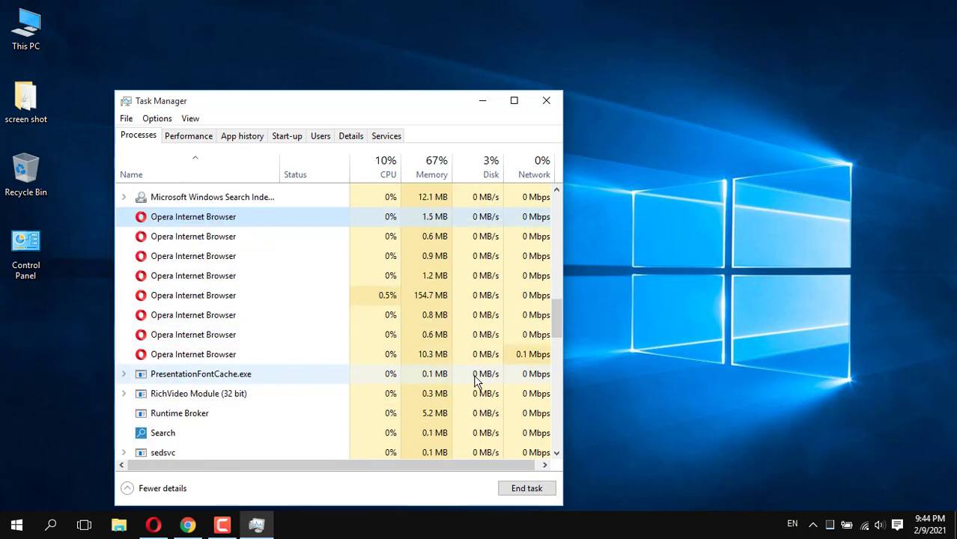
scroll(473, 378, "down", 4)
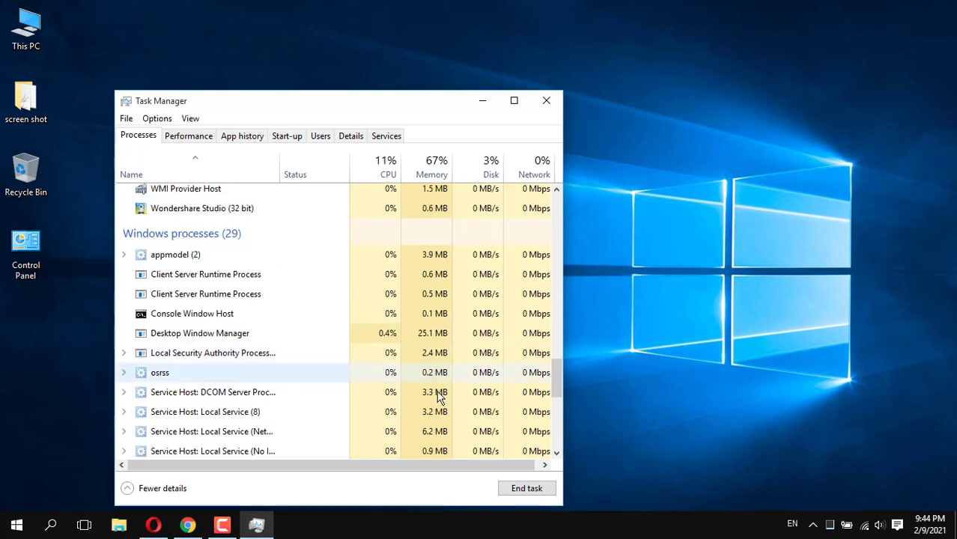
left_click(547, 103)
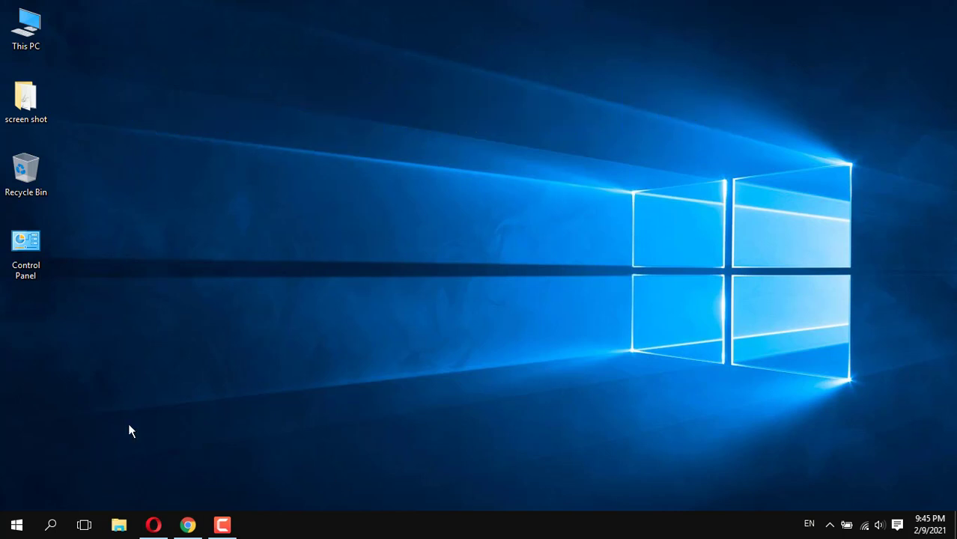
key("super+r")
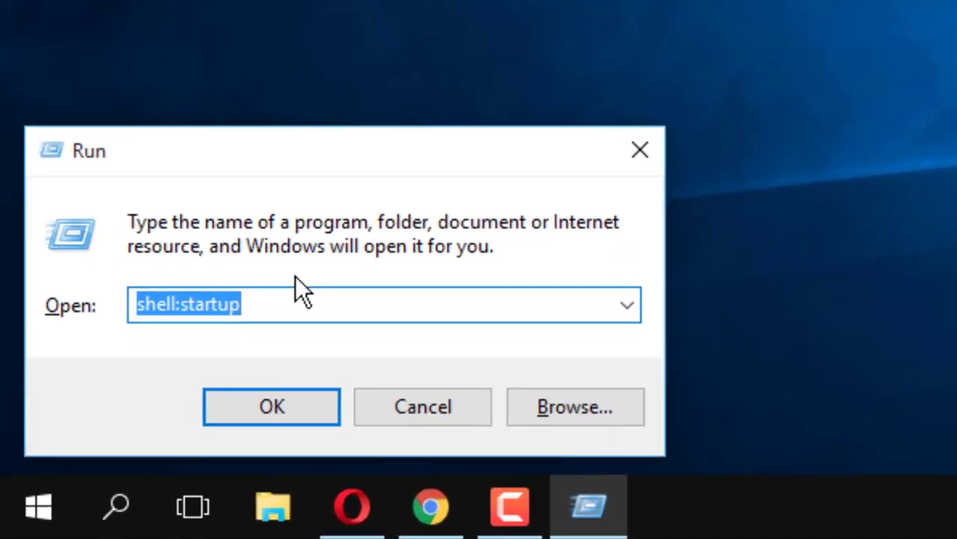
type("te")
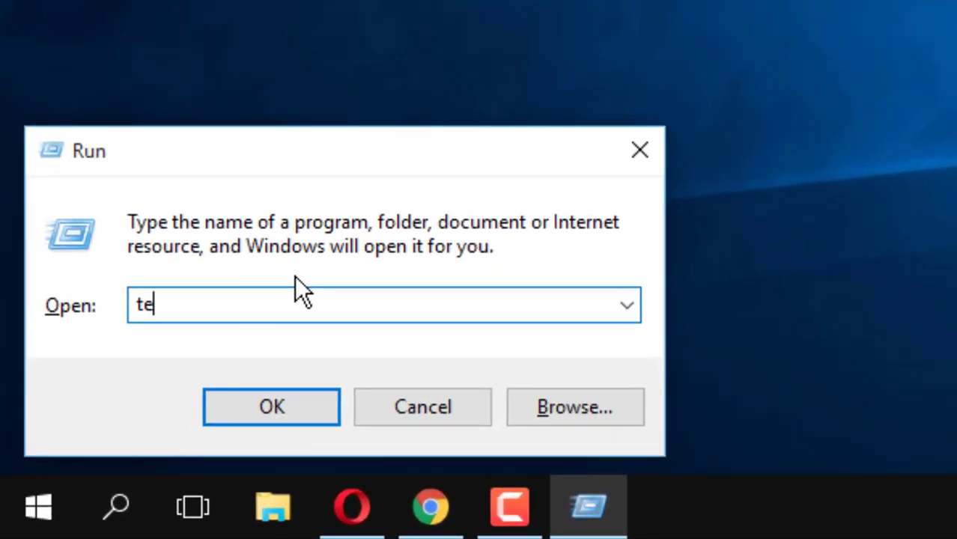
type("mp")
key("BackSpace")
key("BackSpace")
key("BackSpace")
key("BackSpace")
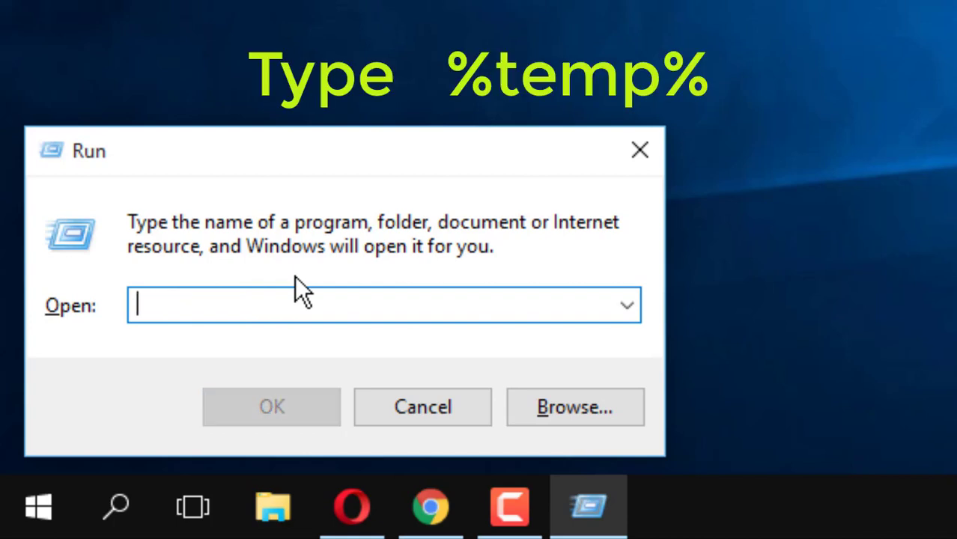
Run %temp% to open the temporary files folder.
type("%t")
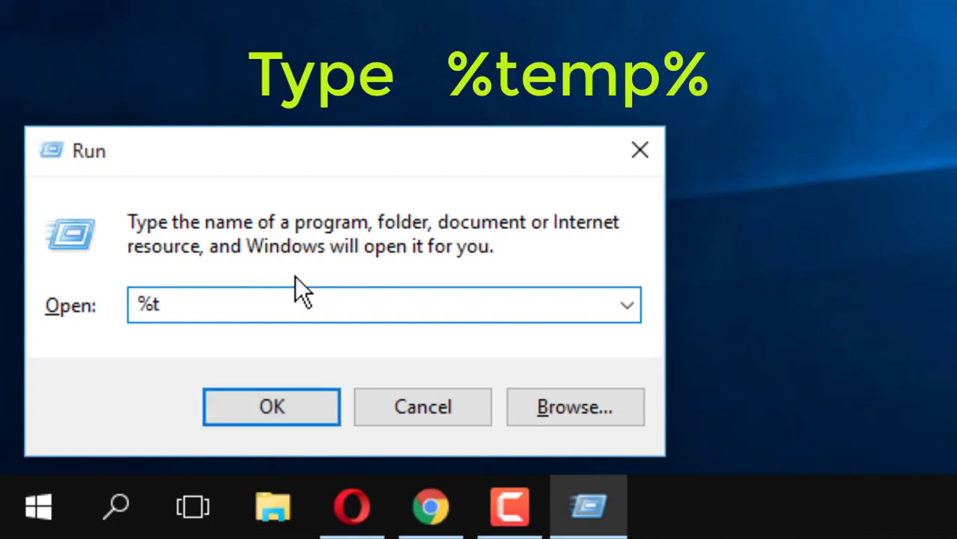
type("emp%")
key("Return")
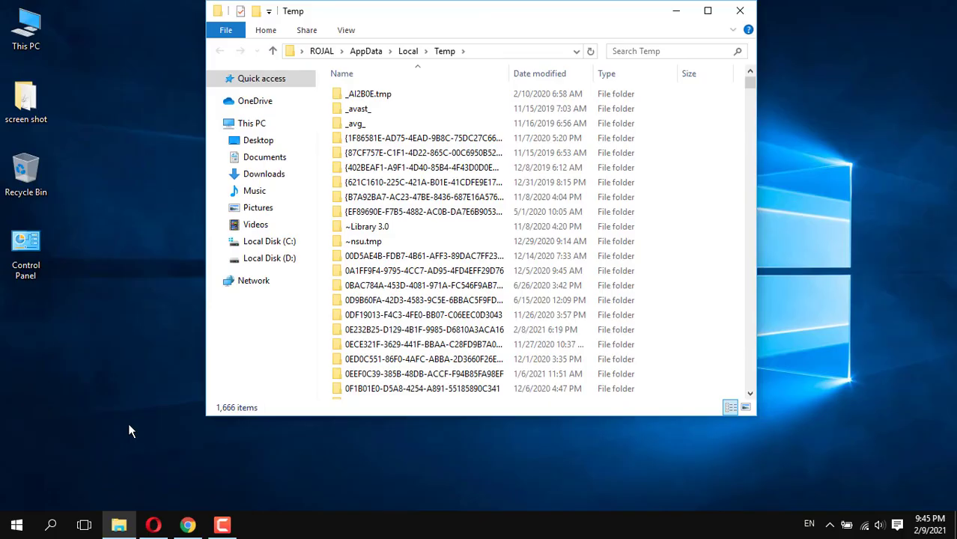
Delete all items in the Temp folder, skipping those in use, and close the folder window.
left_click(529, 213)
key("ctrl+a")
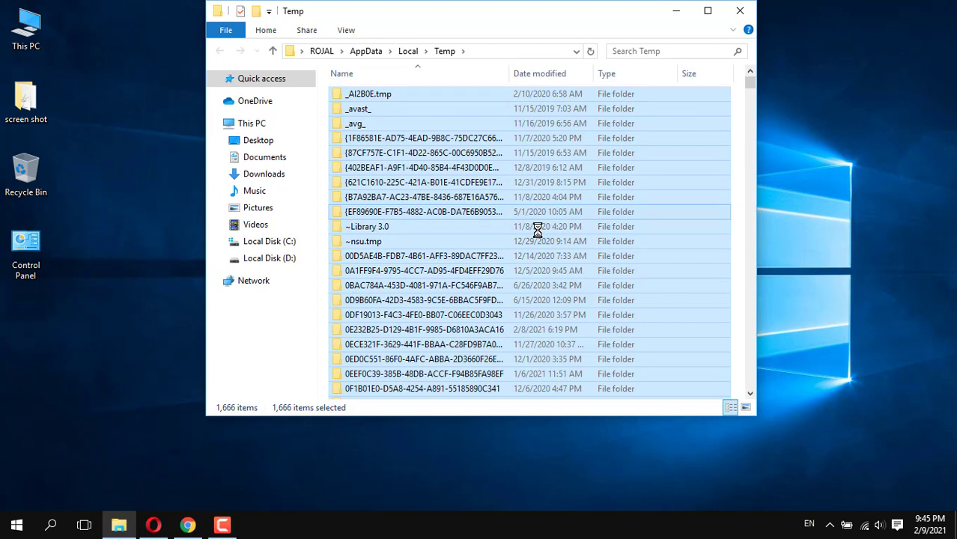
key("Delete")
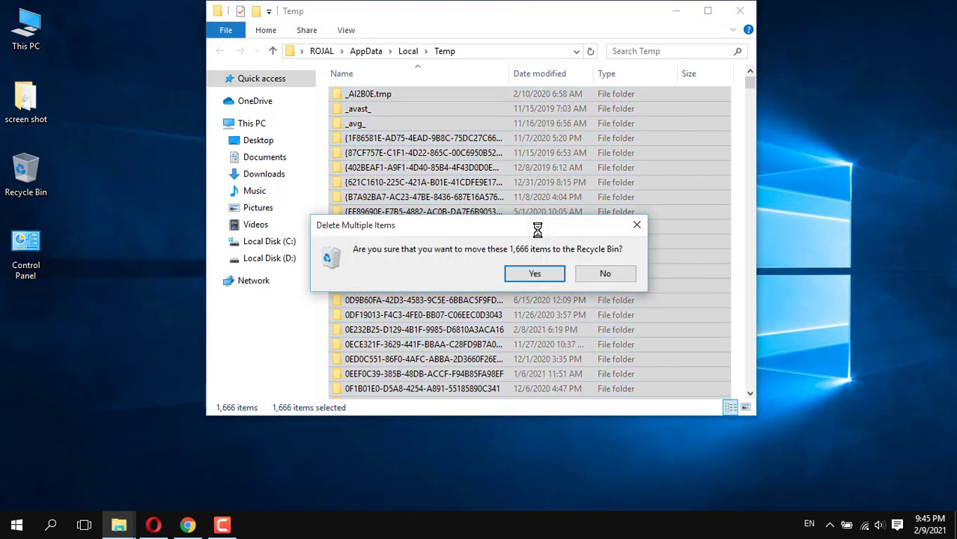
left_click(534, 274)
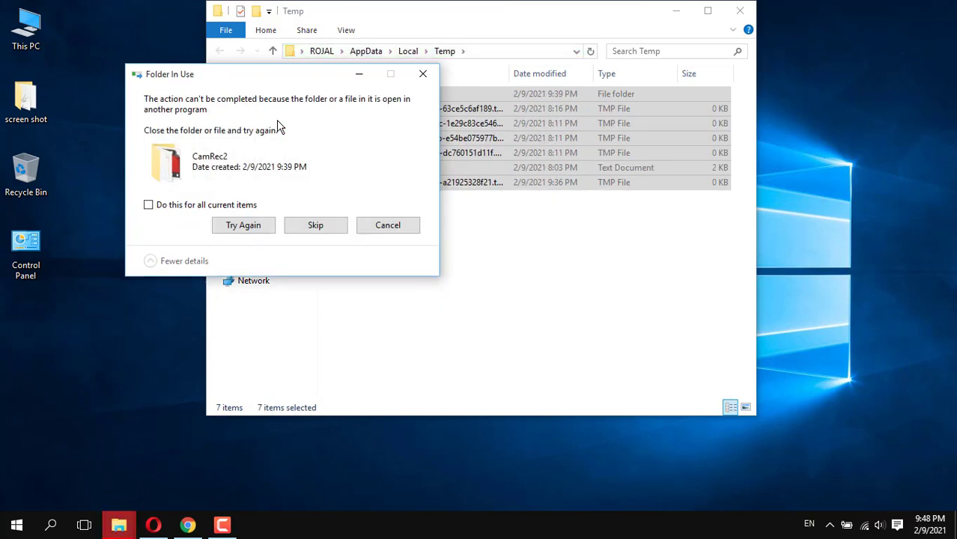
left_click(316, 226)
left_click(332, 219)
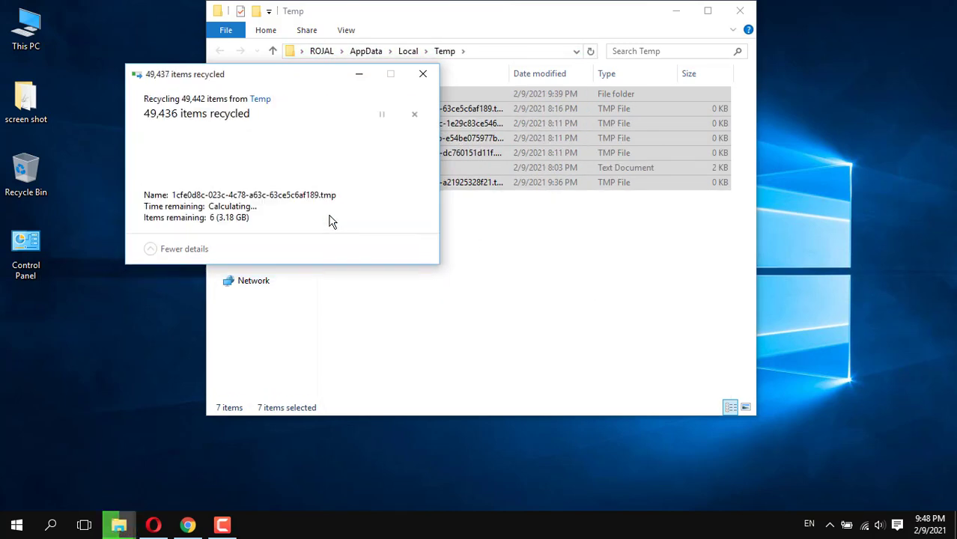
left_click(332, 219)
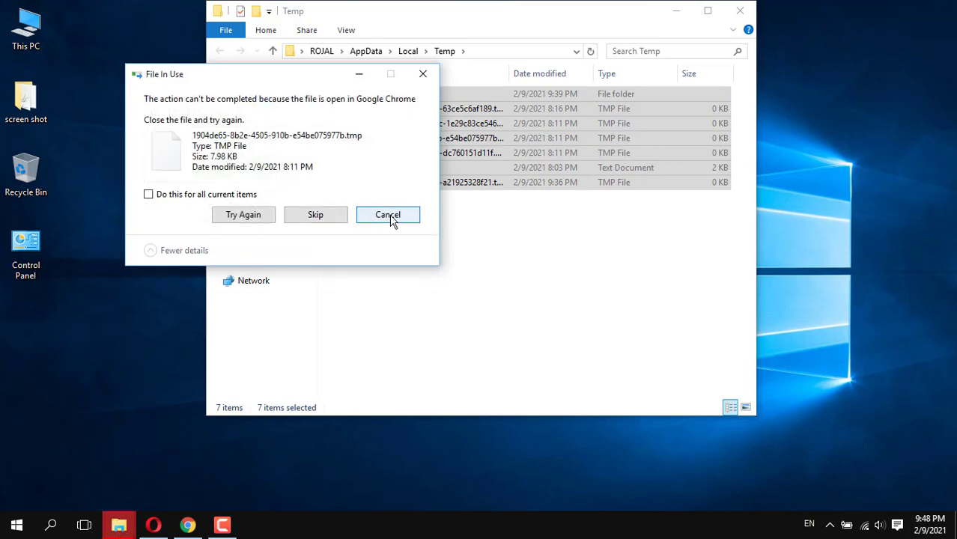
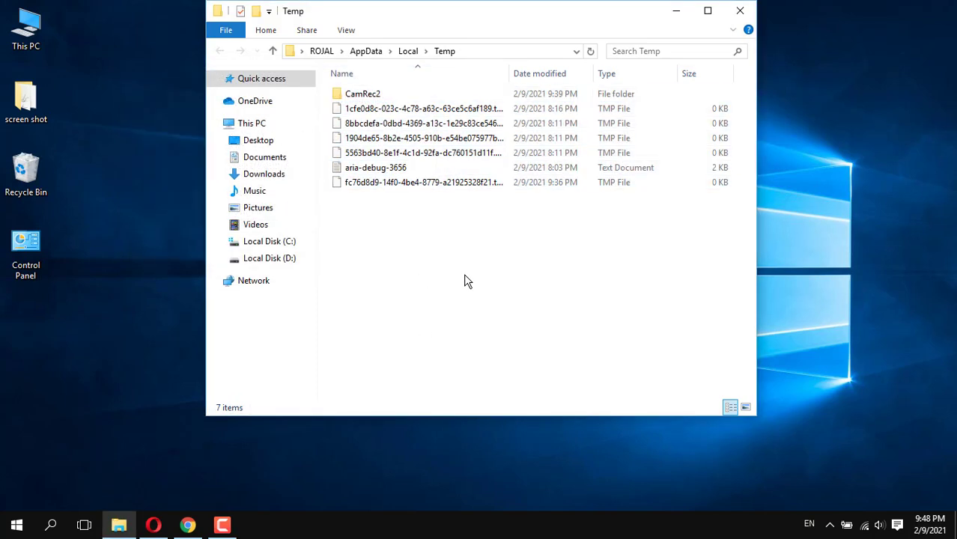
left_click(740, 11)
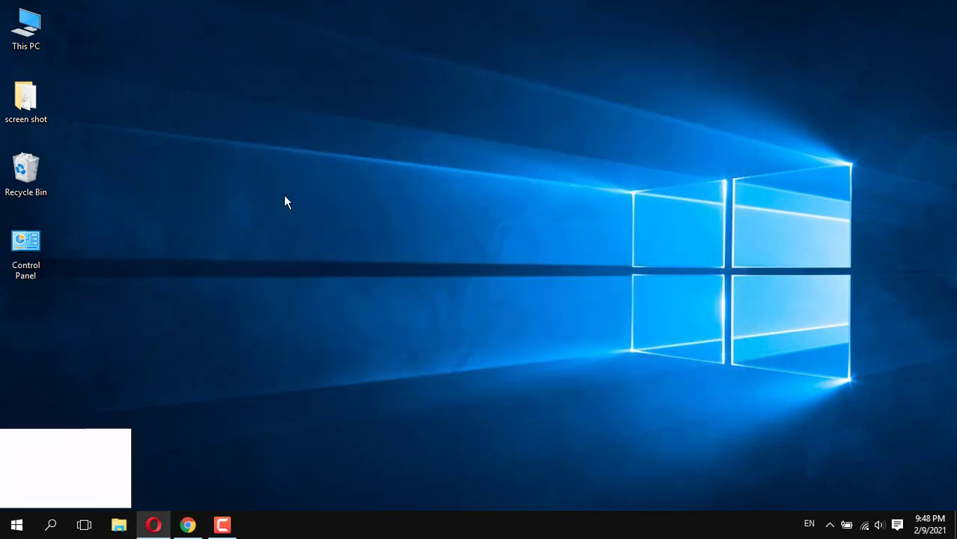
right_click(37, 177)
left_click(62, 184)
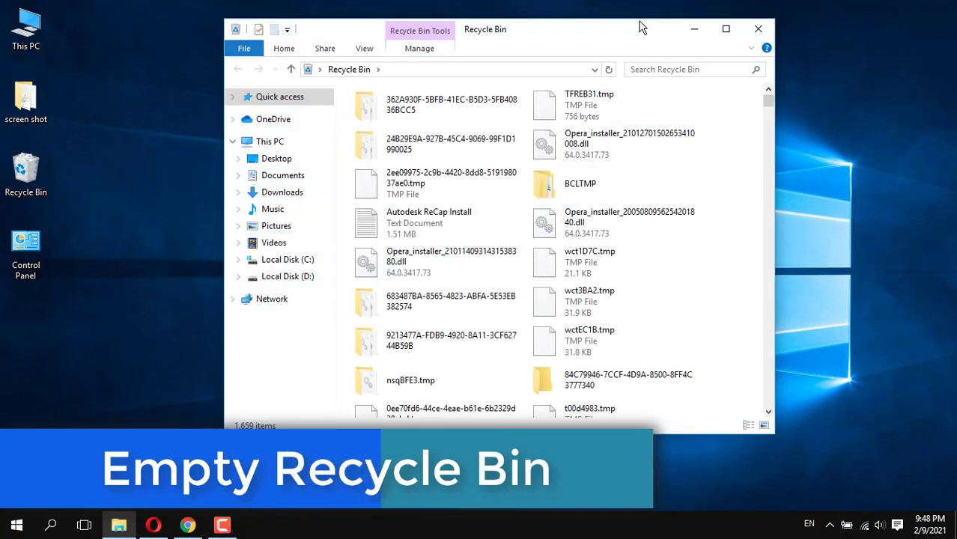
left_click(758, 28)
Empty the Recycle Bin, permanently deleting all of its items.
right_click(25, 176)
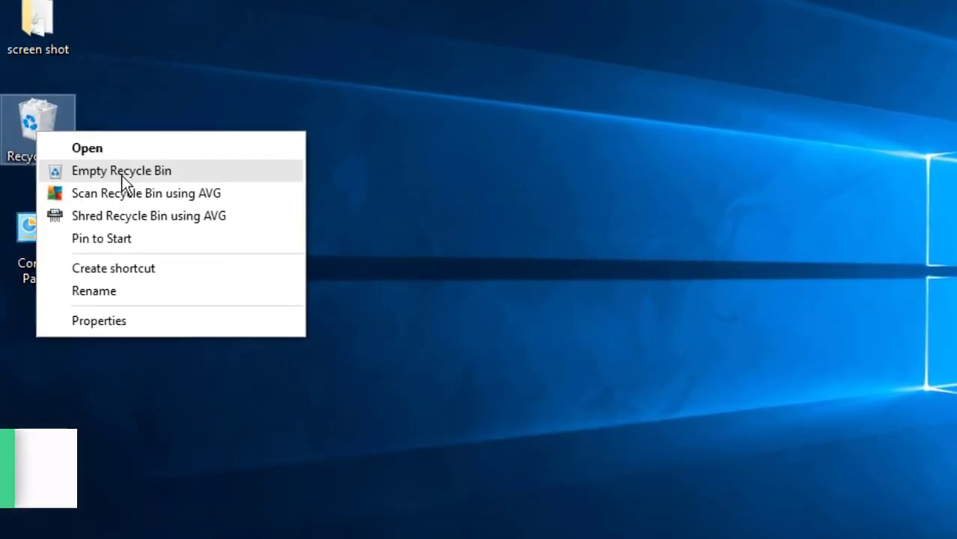
left_click(87, 200)
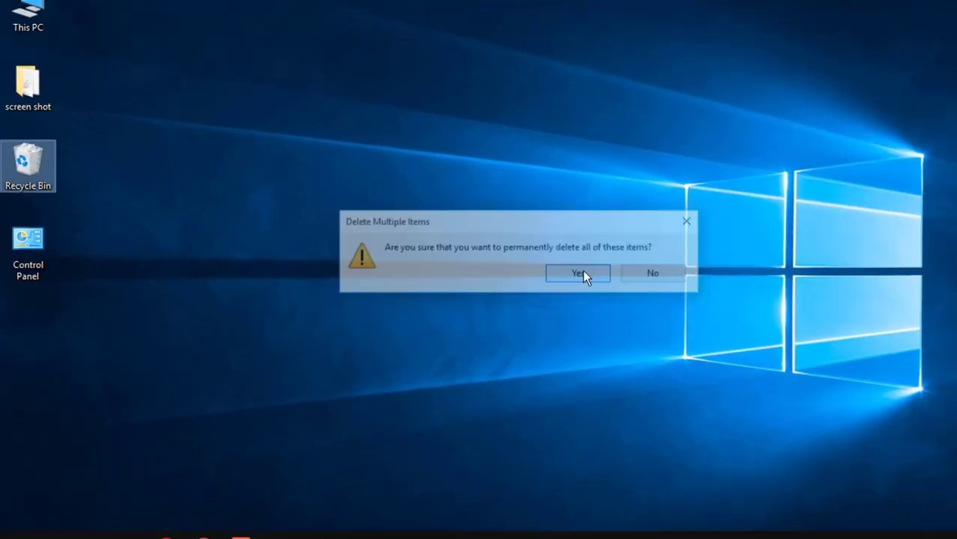
left_click(752, 275)
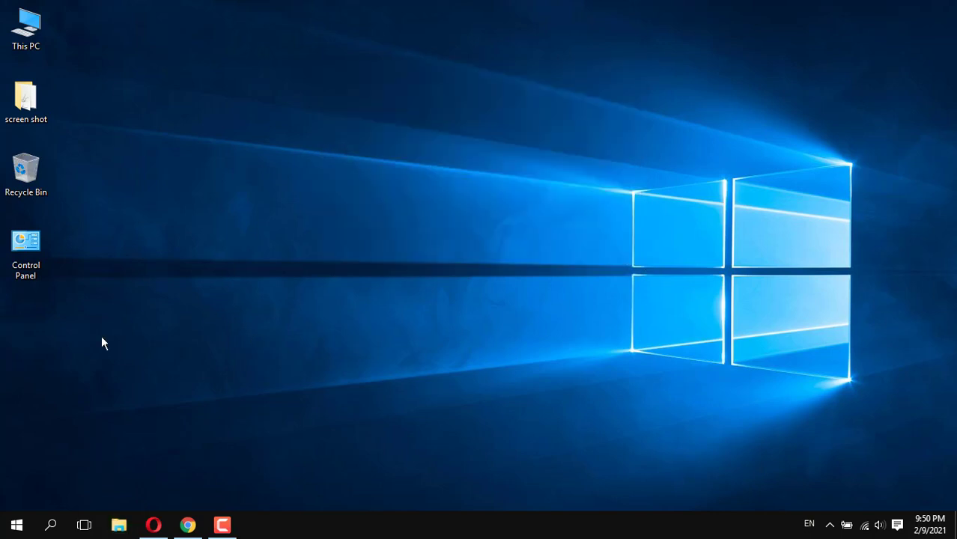
Open Control Panel in a maximized window and go to Power Options.
left_click(18, 527)
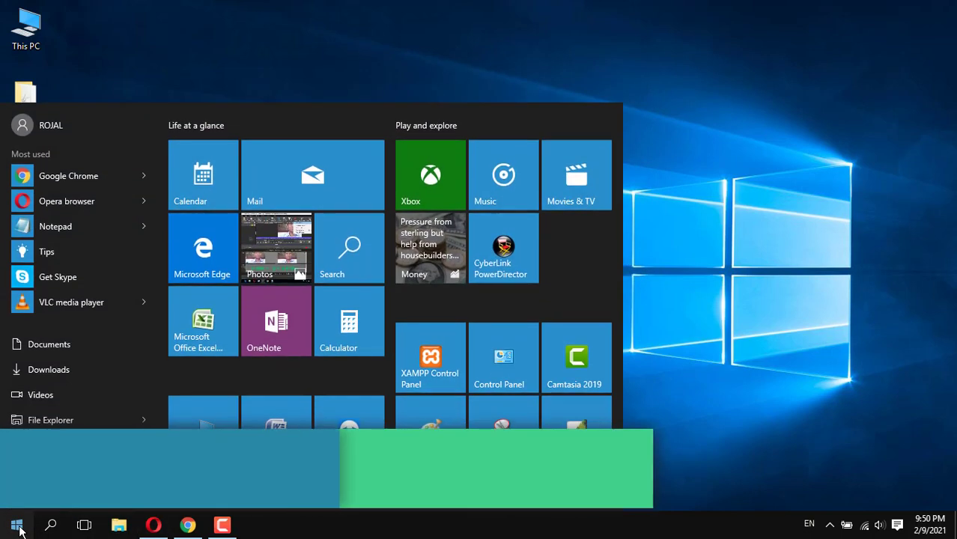
left_click(495, 365)
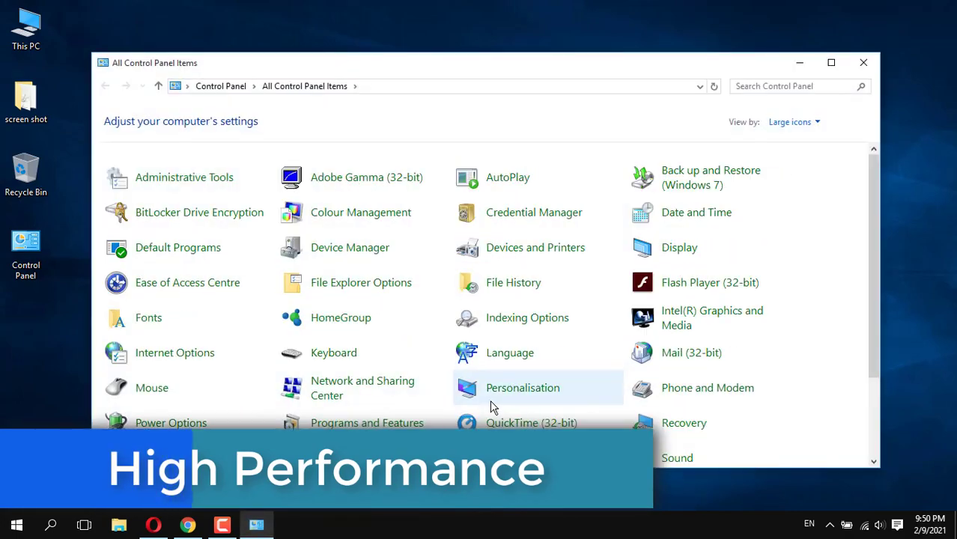
double_click(599, 66)
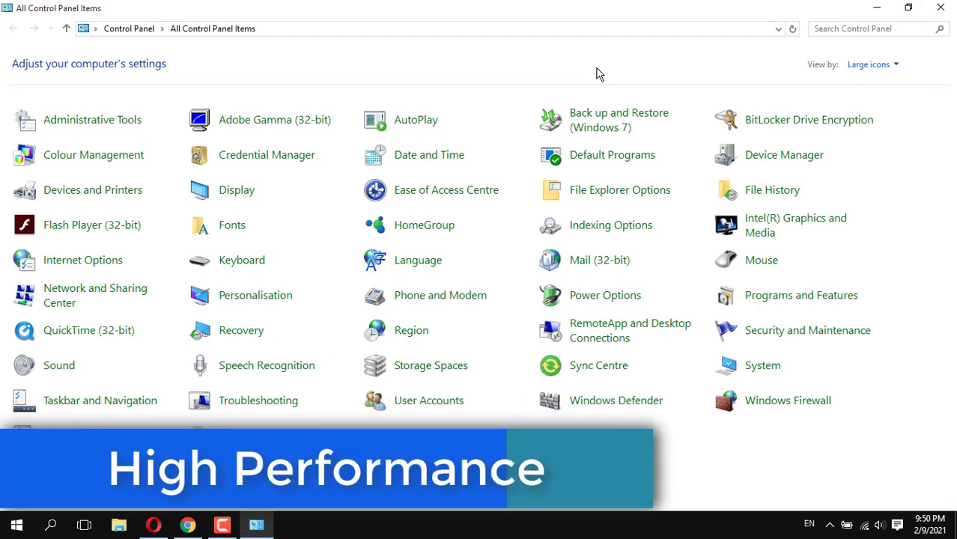
left_click(573, 295)
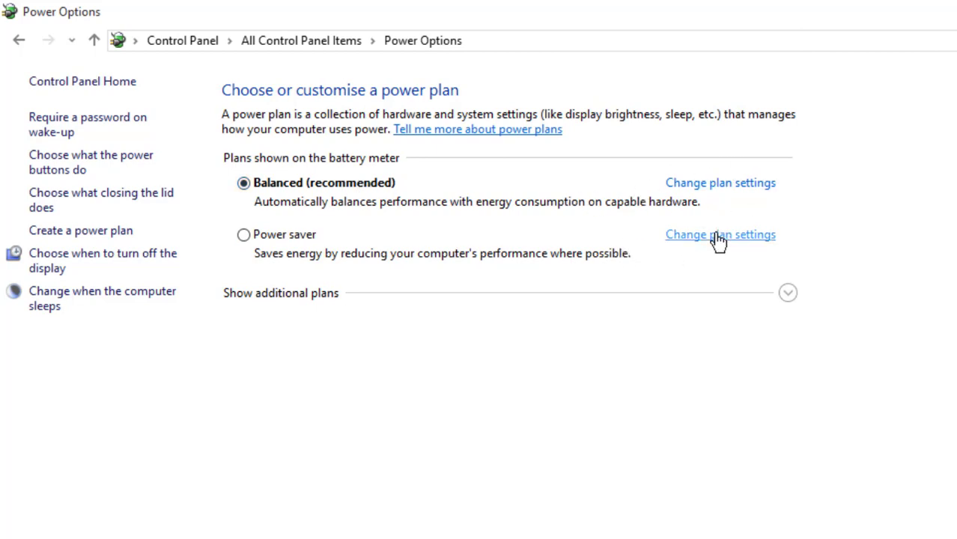
Activate the High performance plan from the additional power plans and close Power Options after viewing that plan's settings.
left_click(788, 294)
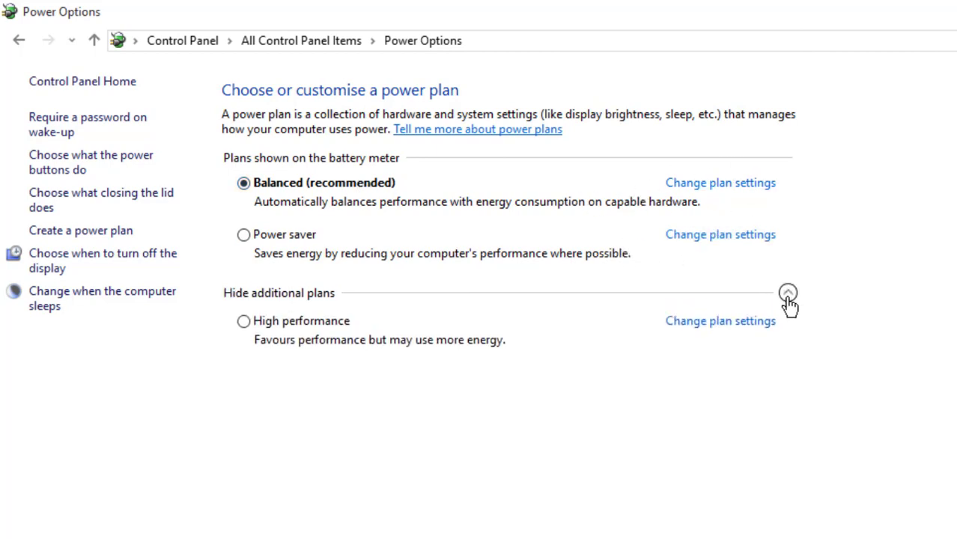
left_click(245, 322)
left_click(704, 324)
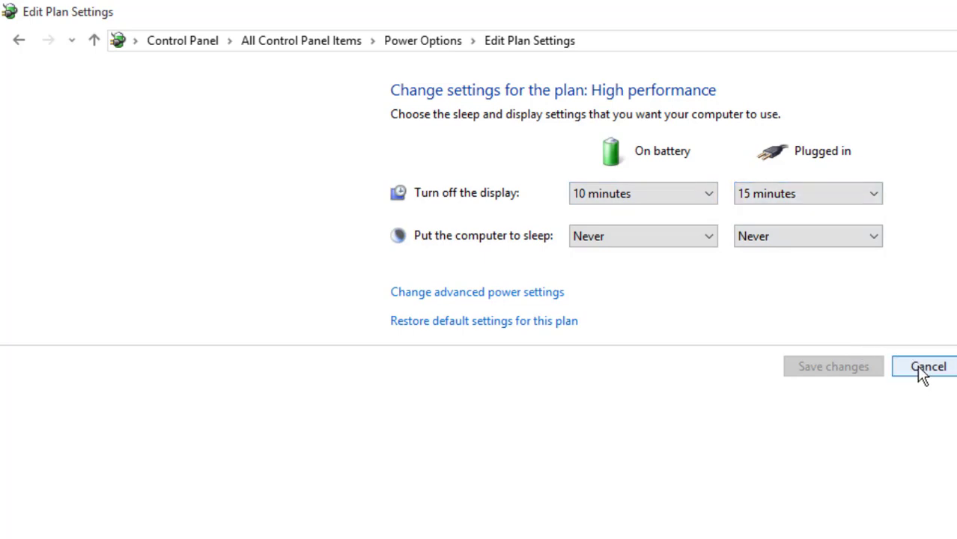
left_click(20, 41)
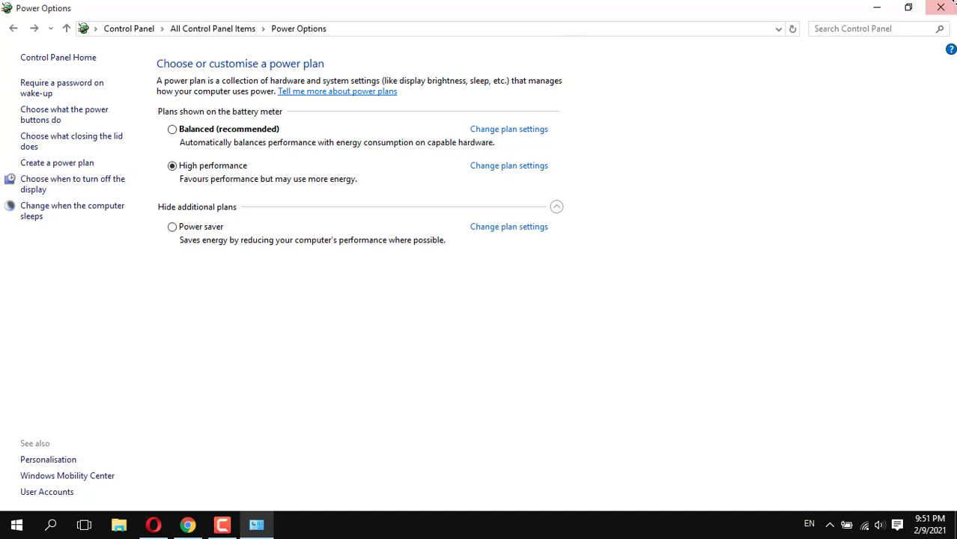
left_click(941, 7)
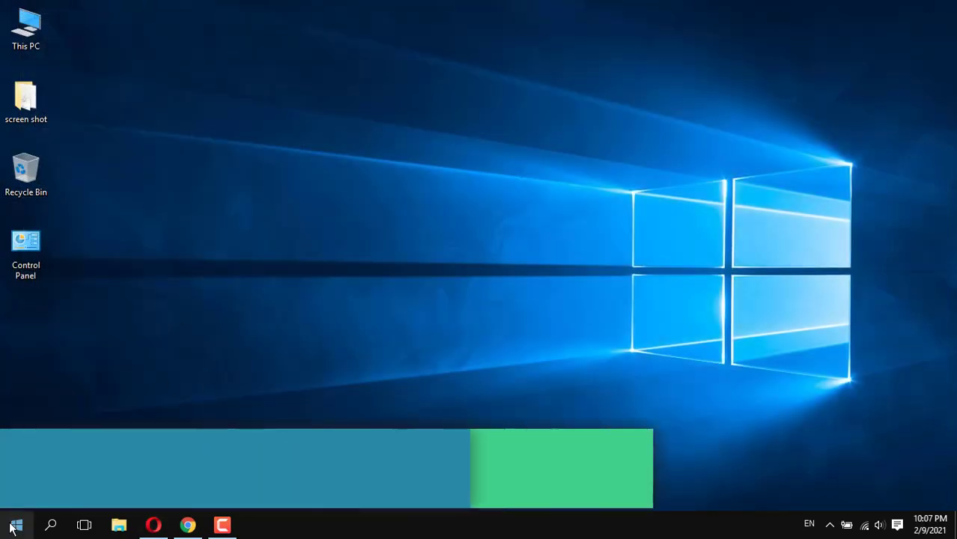
Open the Background apps page of the Windows privacy settings.
left_click(10, 528)
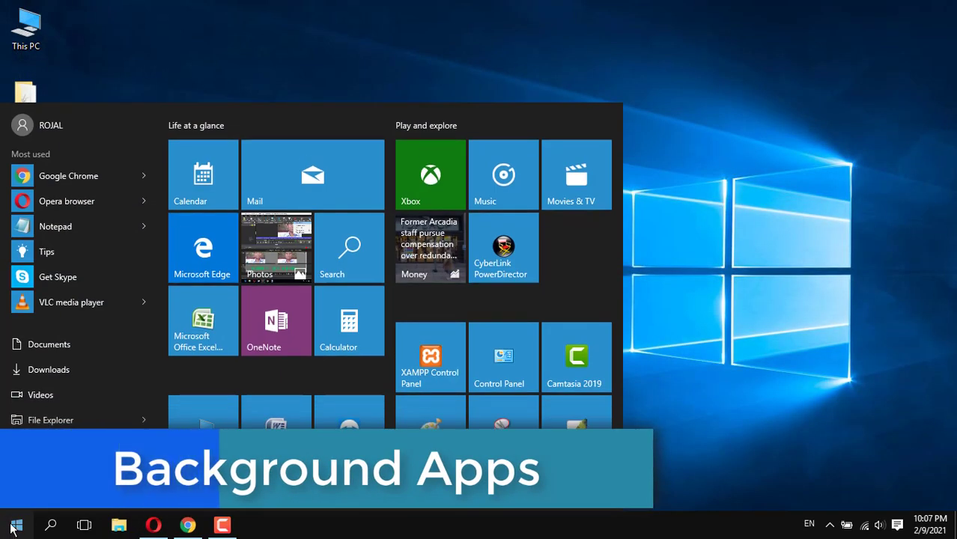
left_click(37, 446)
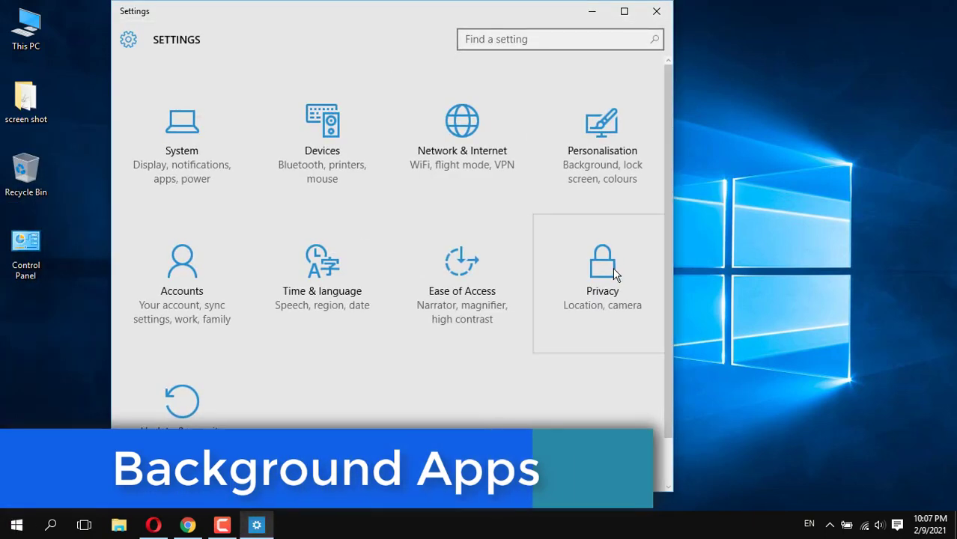
left_click(638, 272)
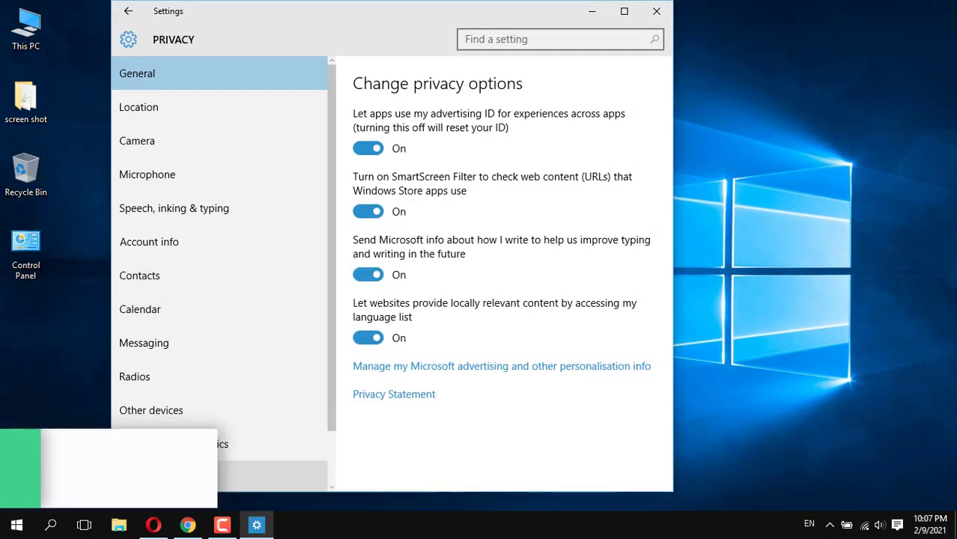
left_click(165, 473)
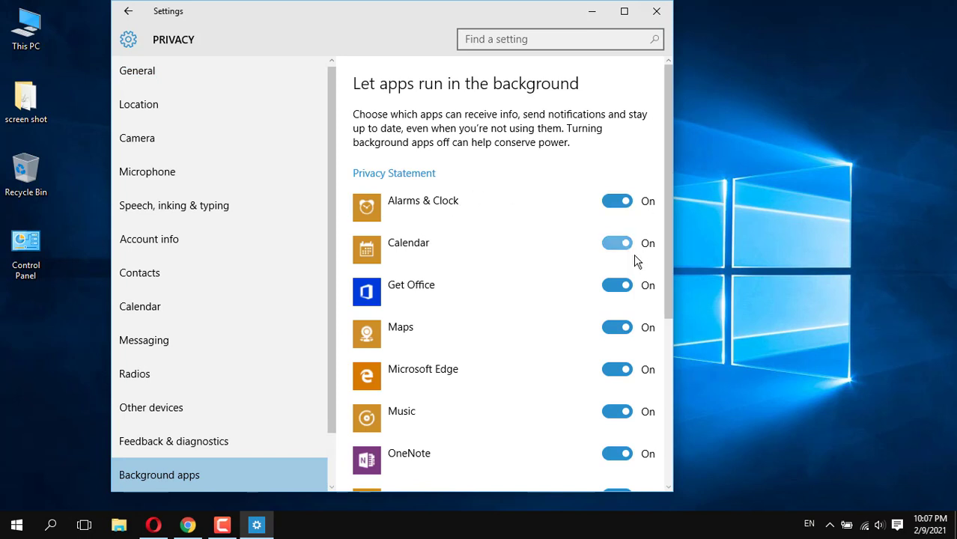
Turn off background running for Xbox, Store, Phone Companion, People, OneNote, Music and Microsoft Edge.
scroll(575, 241, "down", 5)
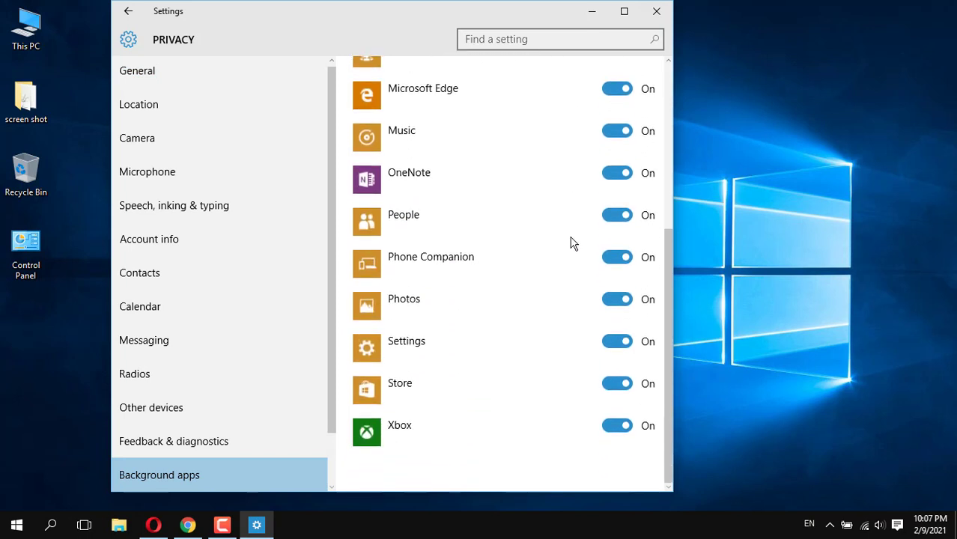
left_click(611, 428)
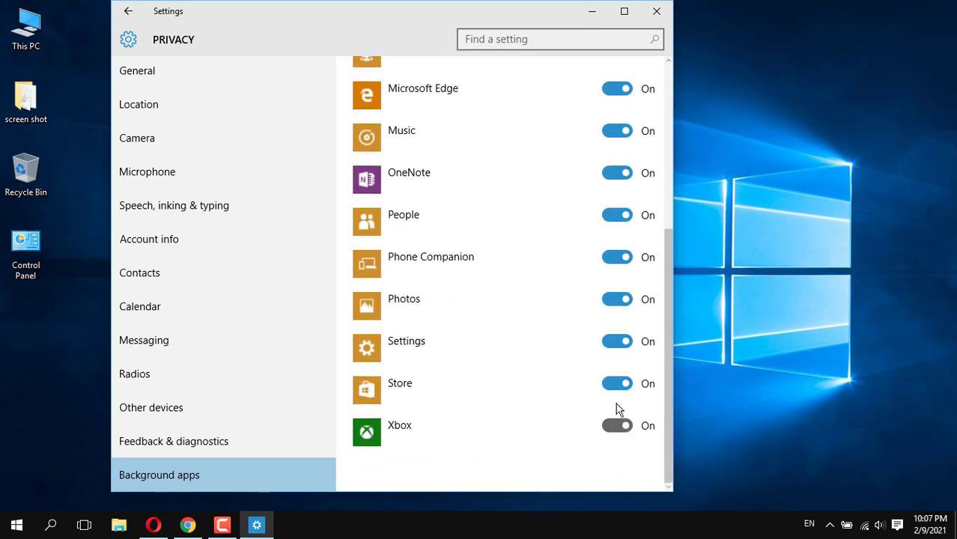
left_click(614, 385)
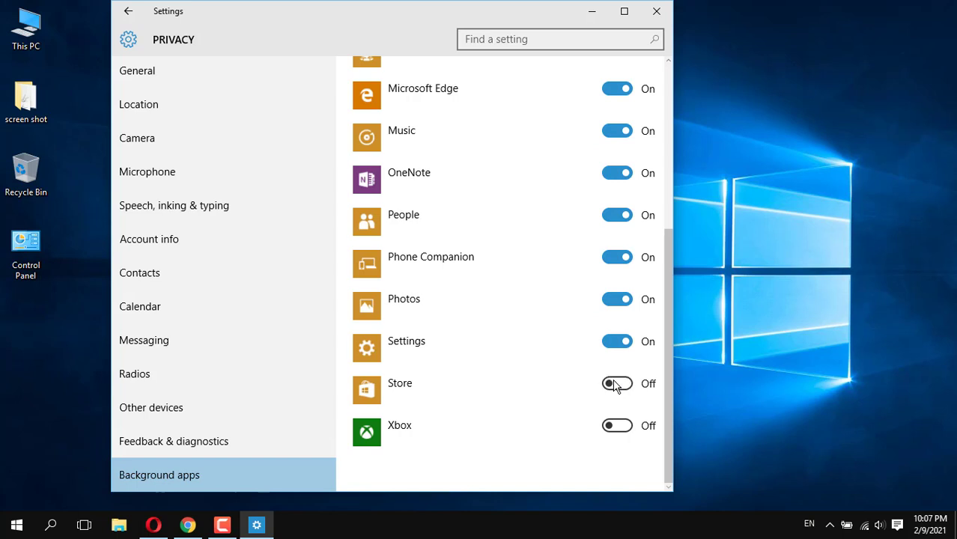
left_click(612, 259)
left_click(618, 216)
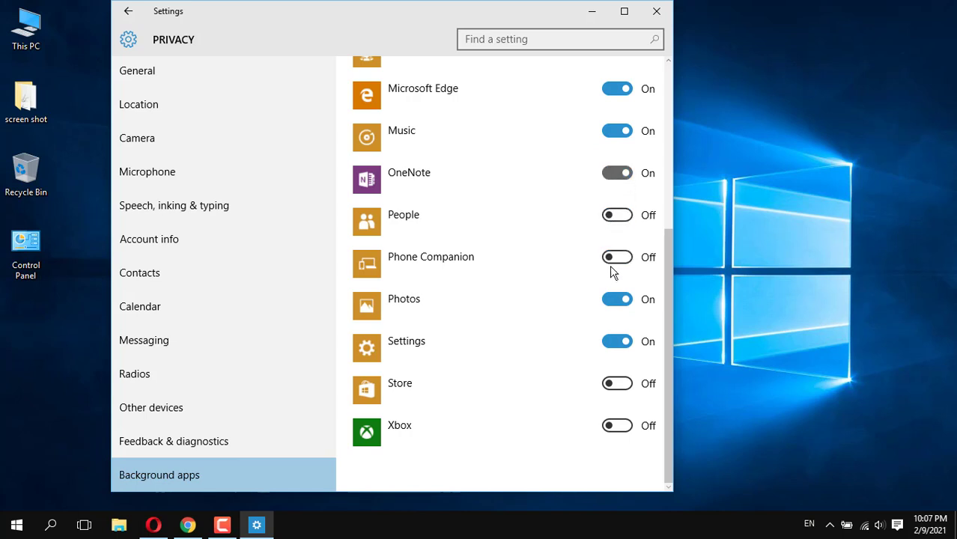
left_click(617, 173)
scroll(612, 273, "up", 3)
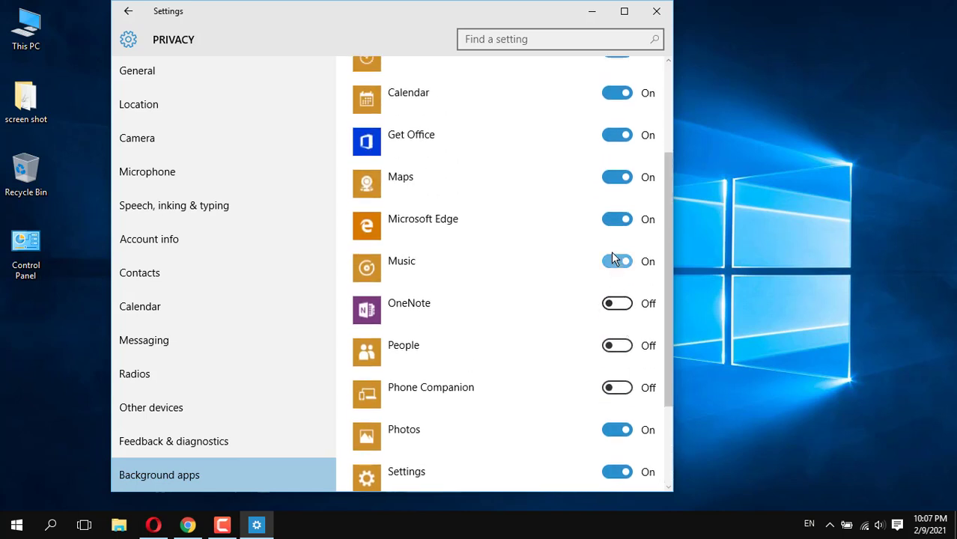
left_click(614, 262)
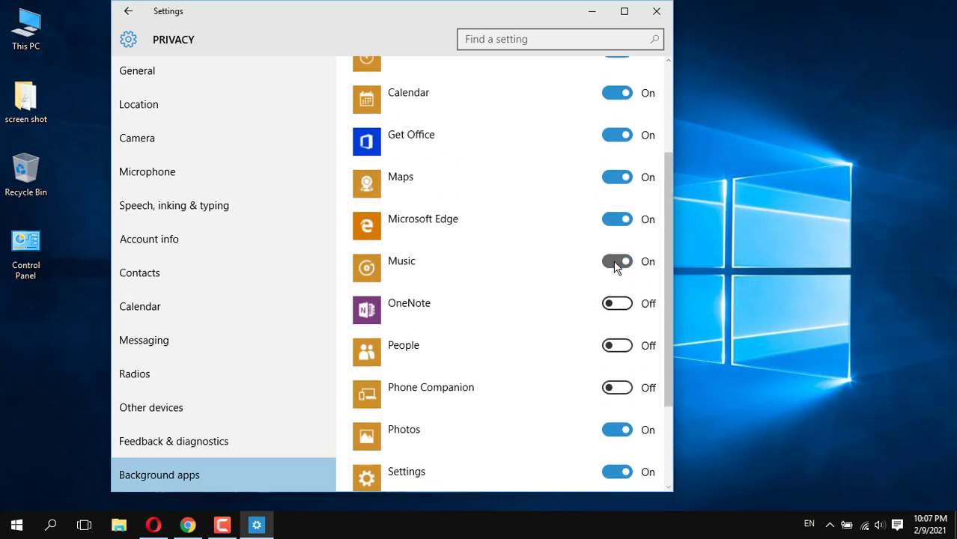
left_click(617, 221)
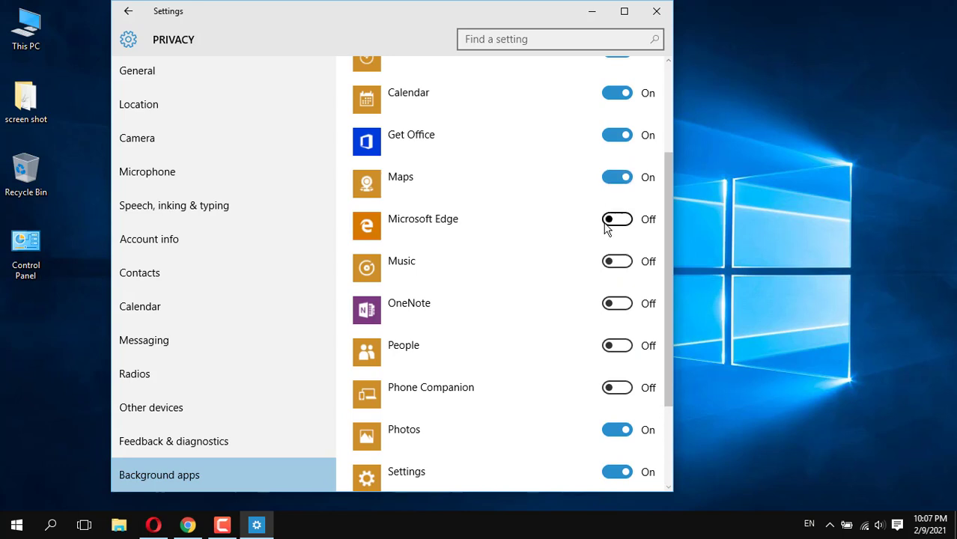
Review the on/off states across the whole background apps list, and close Settings.
scroll(581, 285, "up", 2)
scroll(581, 284, "up", 1)
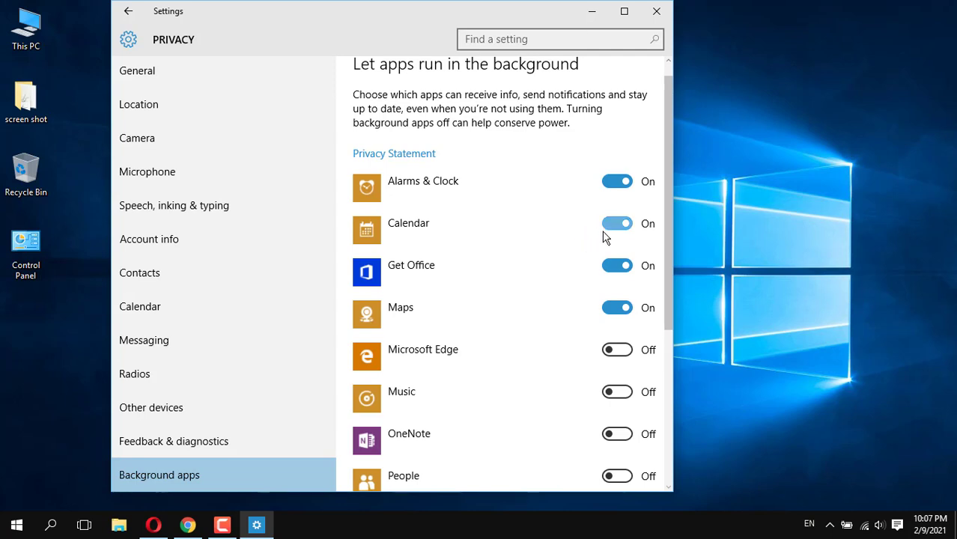
scroll(568, 385, "down", 3)
scroll(568, 385, "up", 5)
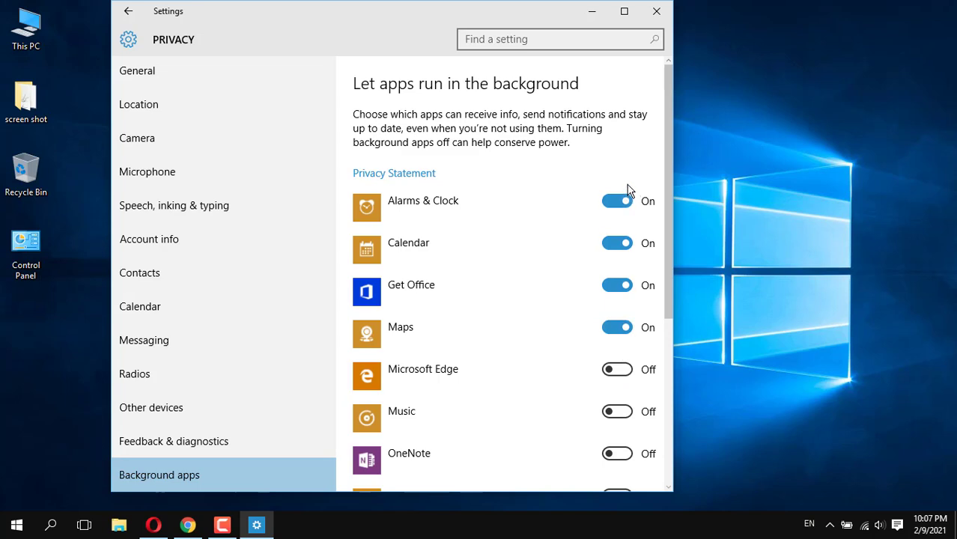
scroll(629, 425, "down", 3)
scroll(633, 423, "up", 3)
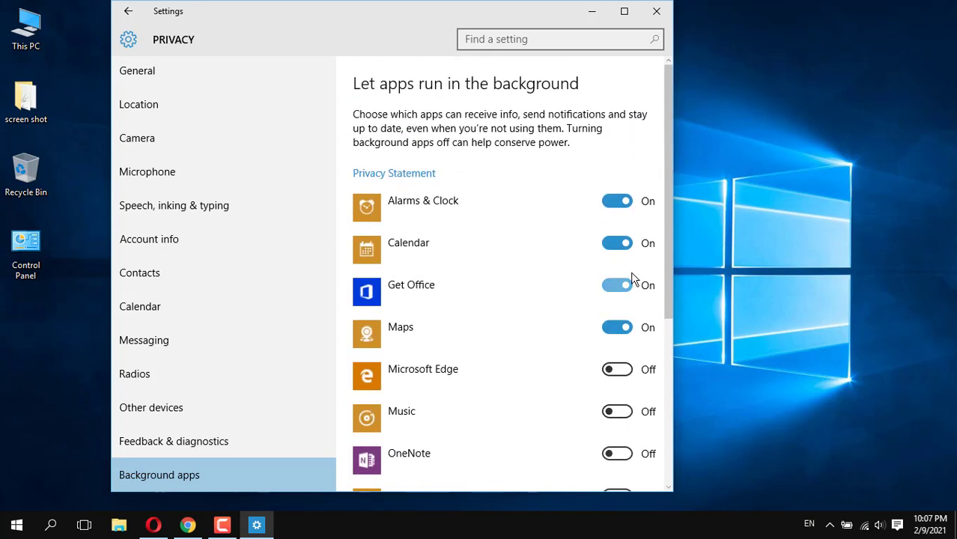
scroll(635, 278, "down", 4)
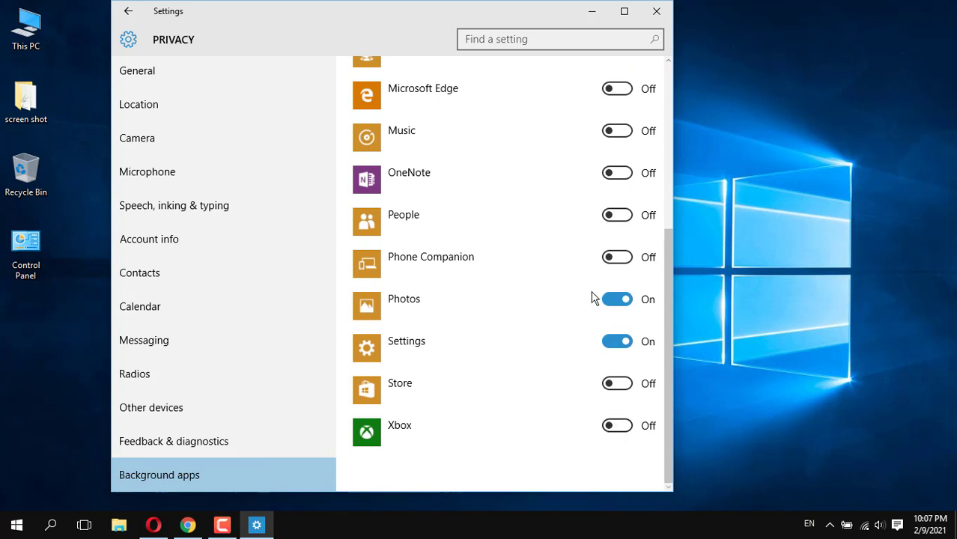
scroll(592, 304, "up", 4)
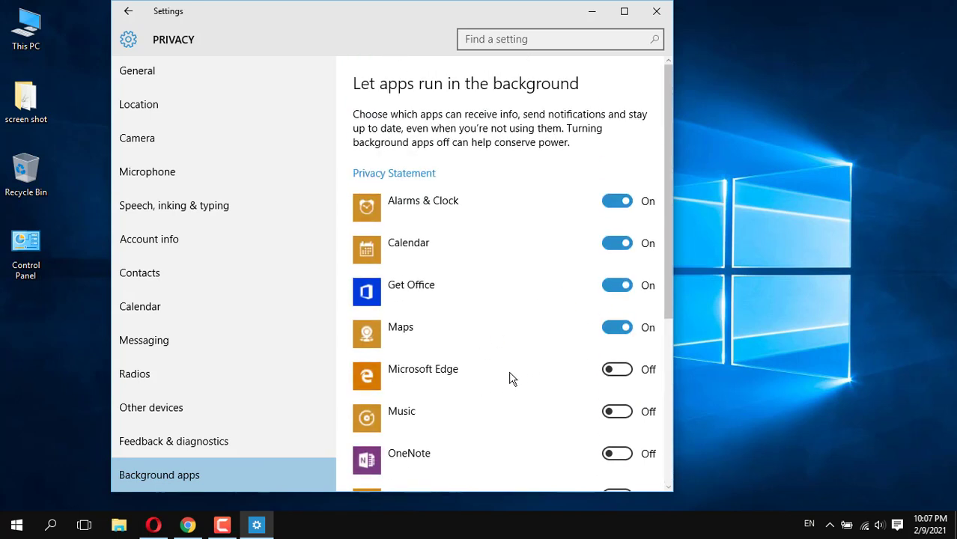
left_click(657, 12)
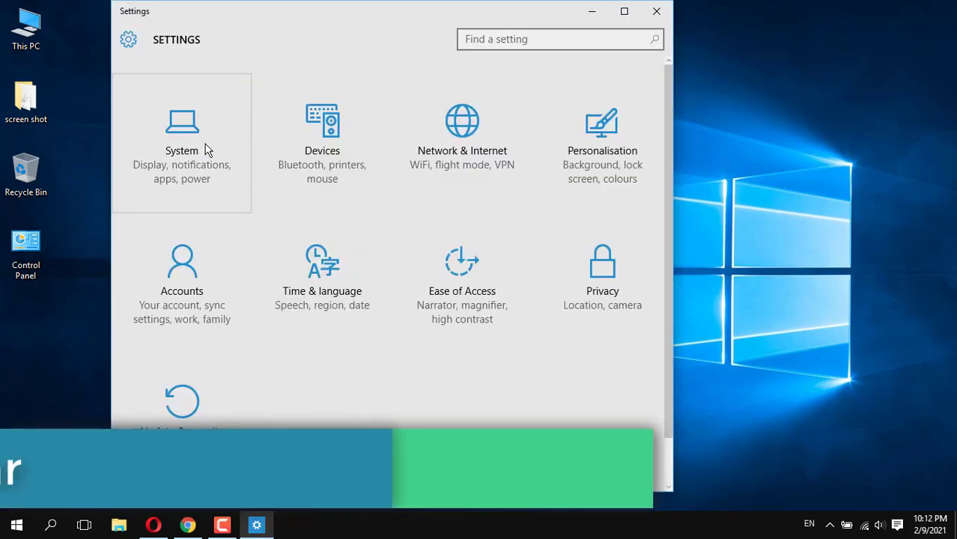
Open the Personalisation settings and check how the Start menu currently looks.
left_click(604, 146)
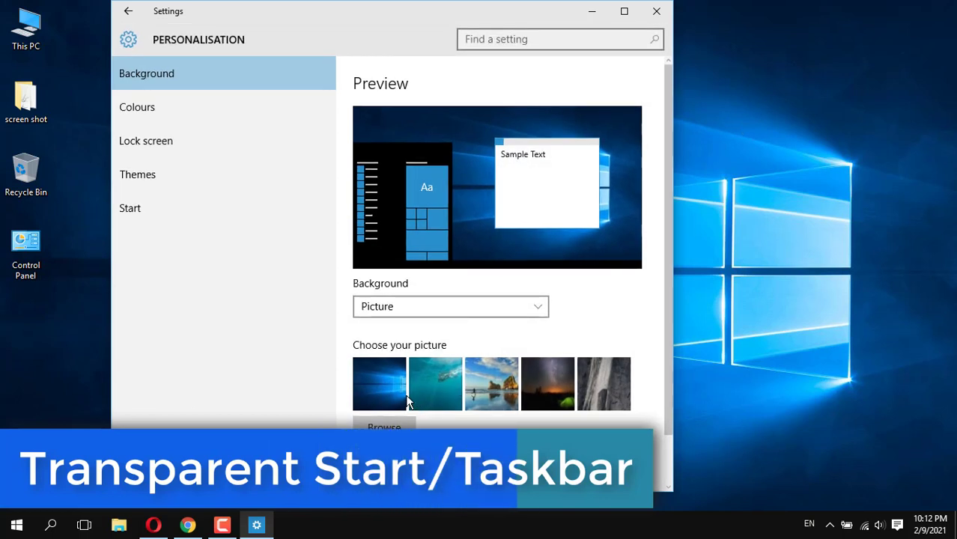
right_click(847, 280)
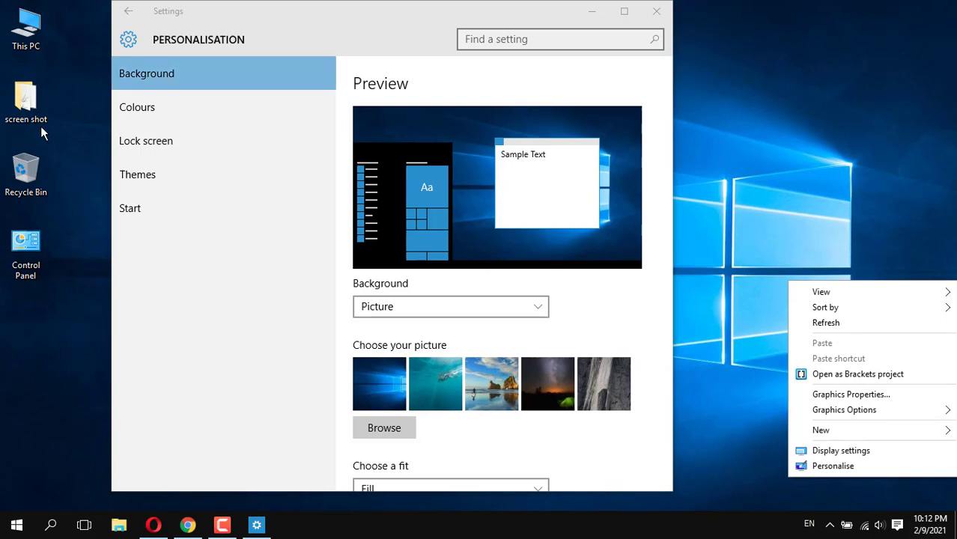
left_click(9, 531)
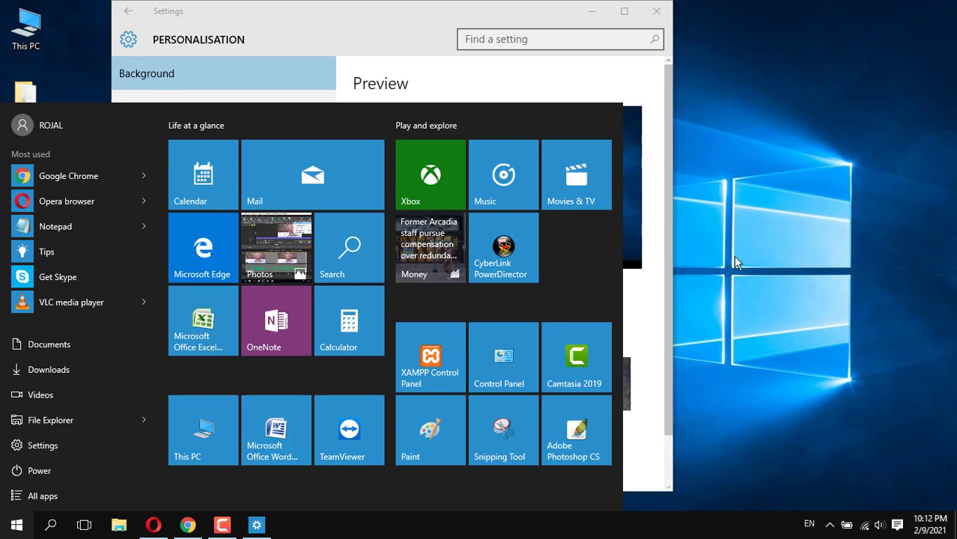
left_click(829, 139)
scroll(465, 377, "down", 1)
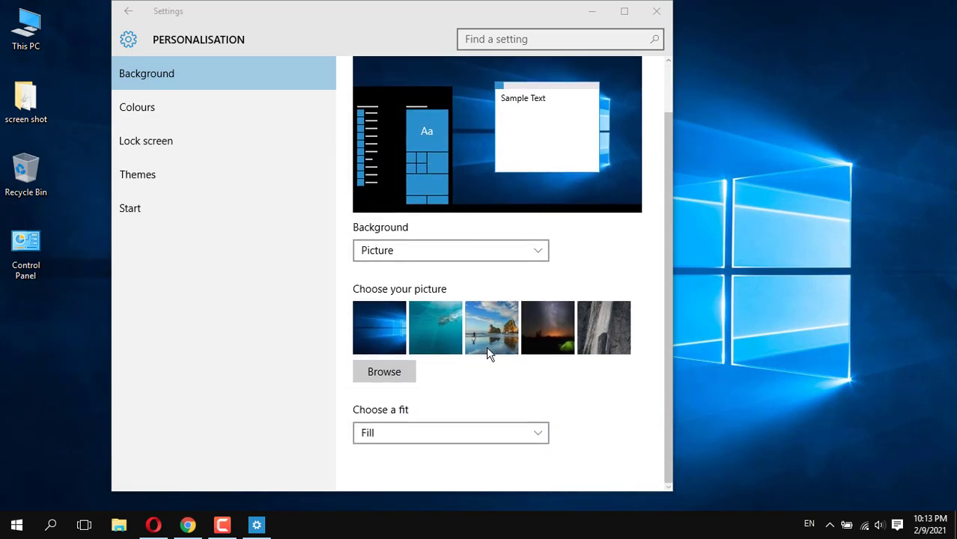
Enable transparency for Start, taskbar and action centre in the Colours settings, and check its effect on the Start menu.
left_click(161, 124)
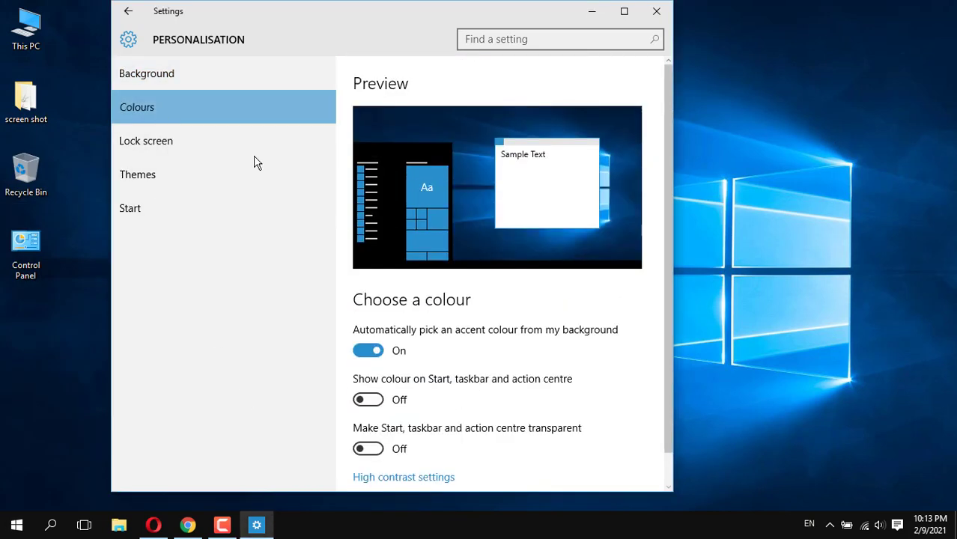
left_click(377, 453)
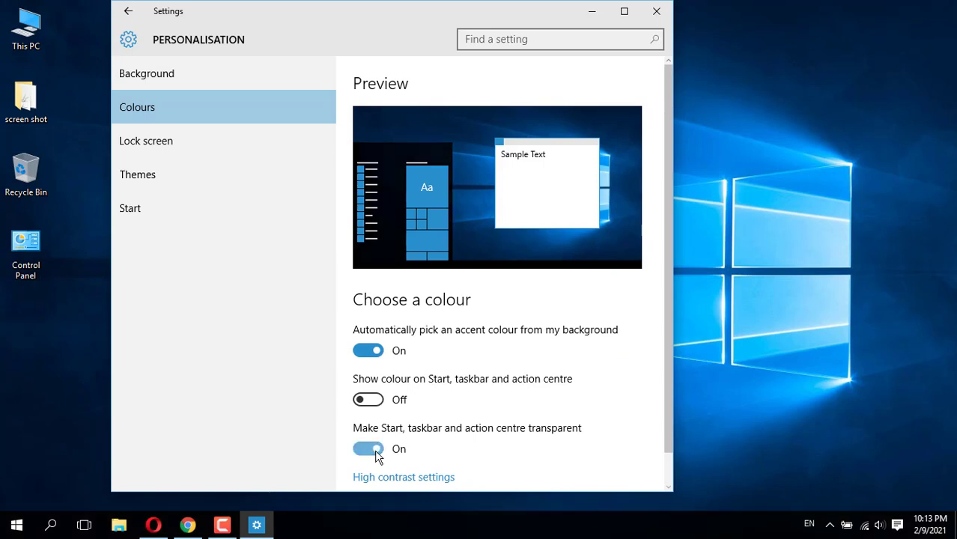
left_click(15, 522)
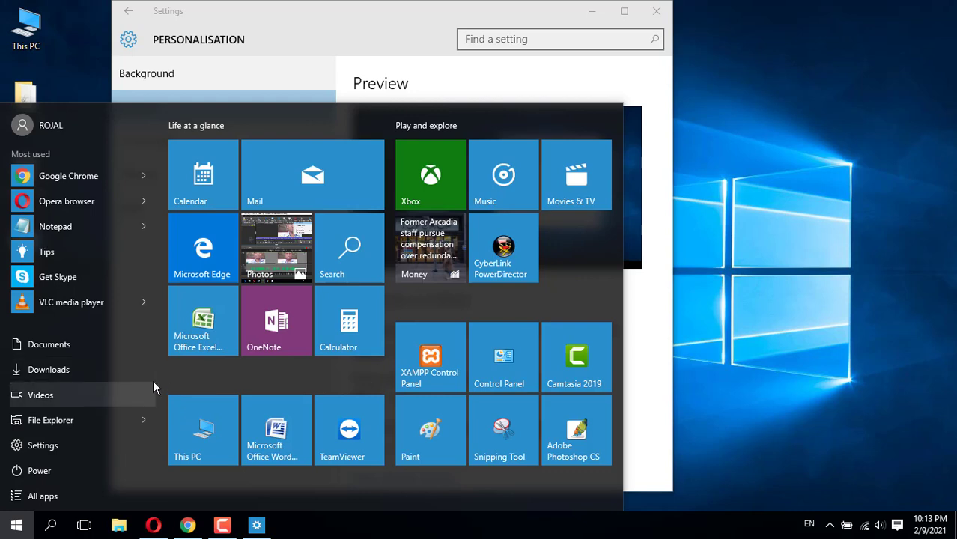
left_click(434, 28)
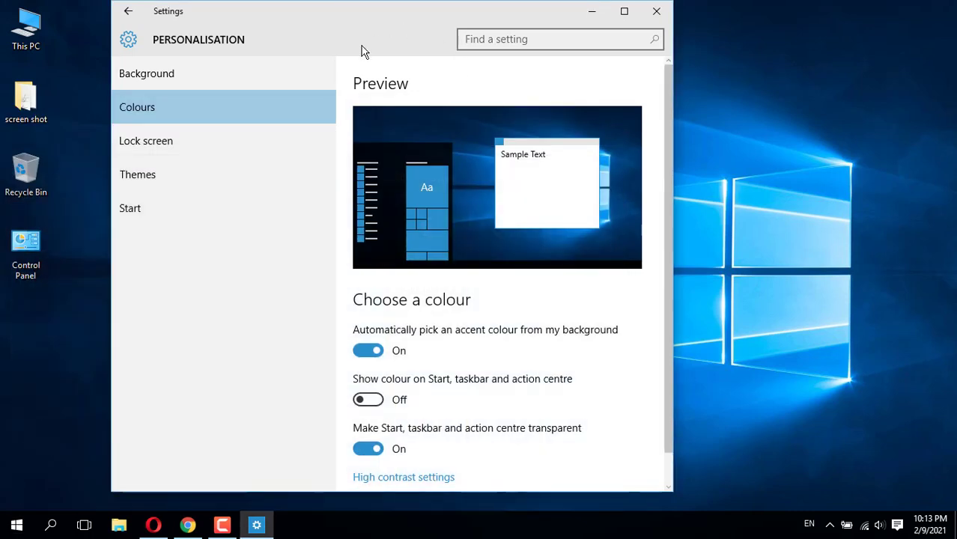
Turn off transparency for Start, taskbar and action centre, check the Start menu, and close the Personalisation settings.
left_click(368, 449)
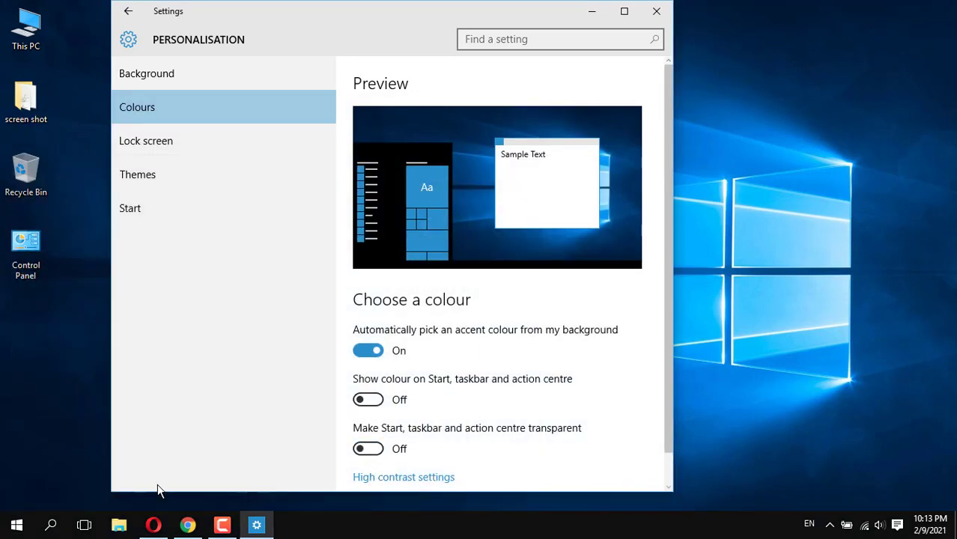
left_click(16, 524)
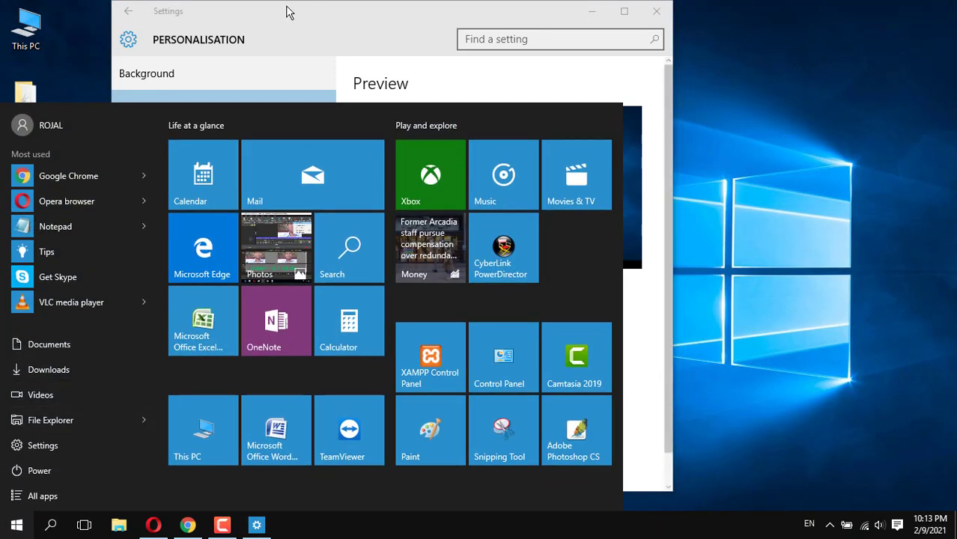
left_click(315, 15)
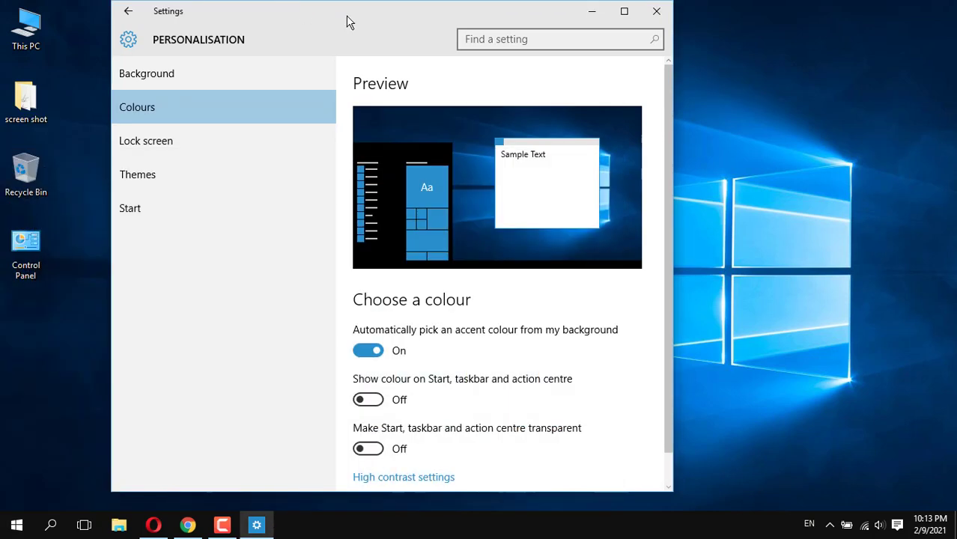
left_click(667, 11)
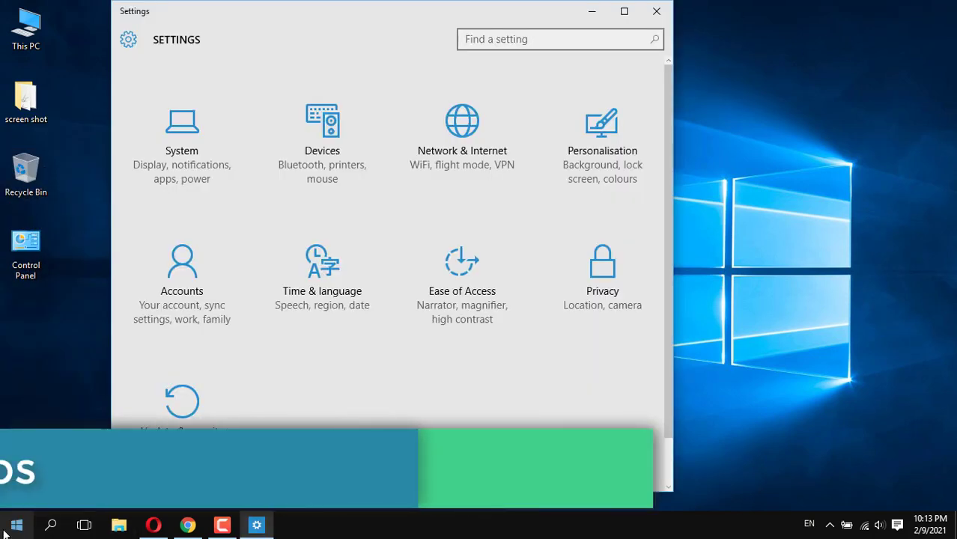
Open Control Panel and uninstall ActivePresenter with all of its components.
double_click(10, 260)
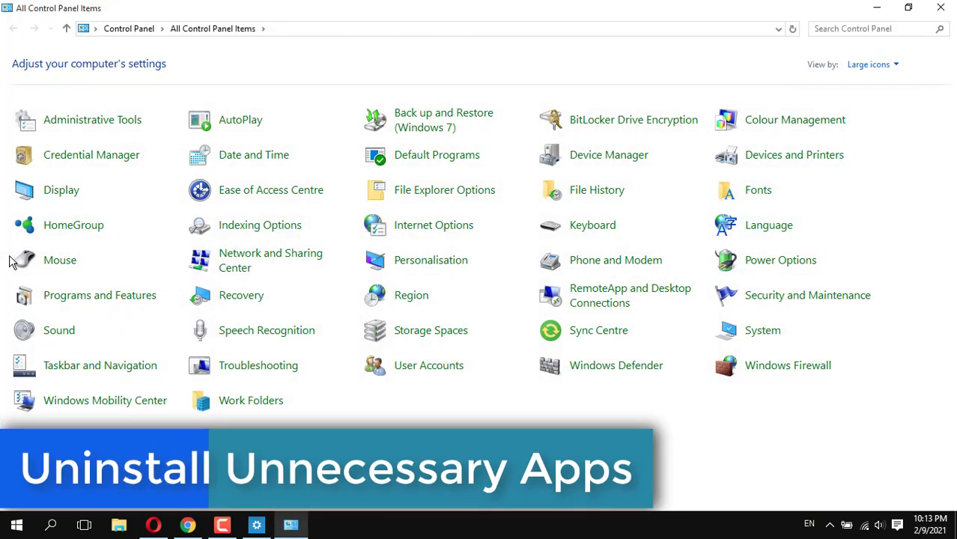
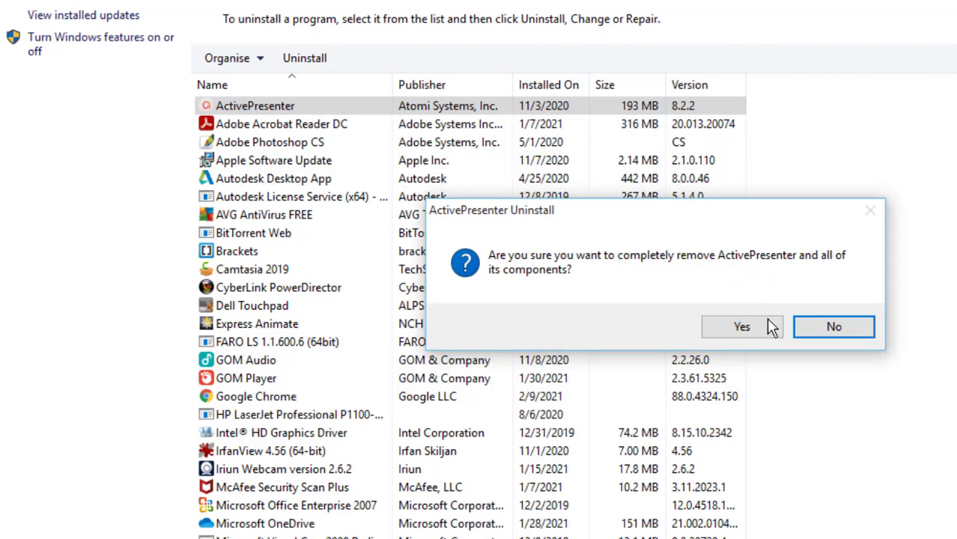
left_click(768, 327)
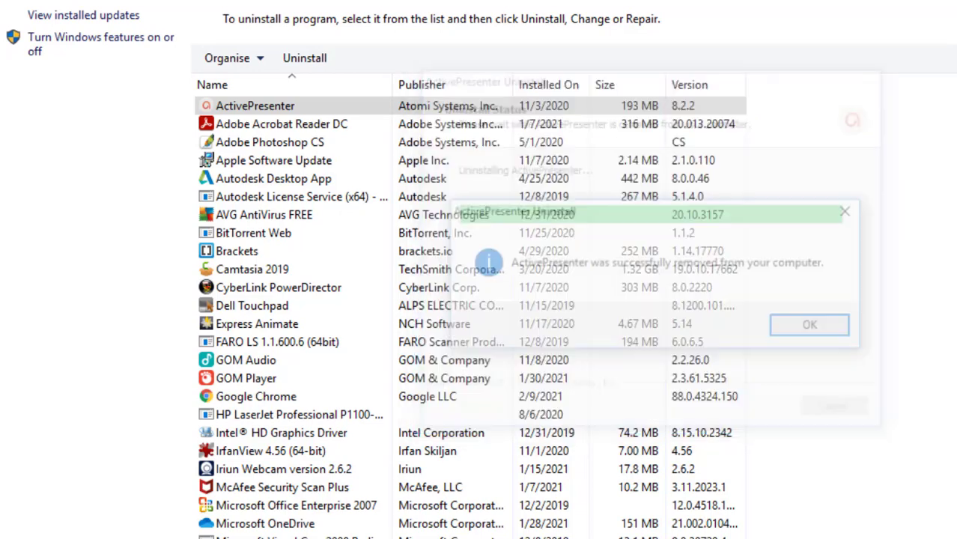
left_click(816, 325)
Uninstall McAfee Security Scan Plus from the installed programs list and close Programs and Features.
scroll(872, 325, "down", 3)
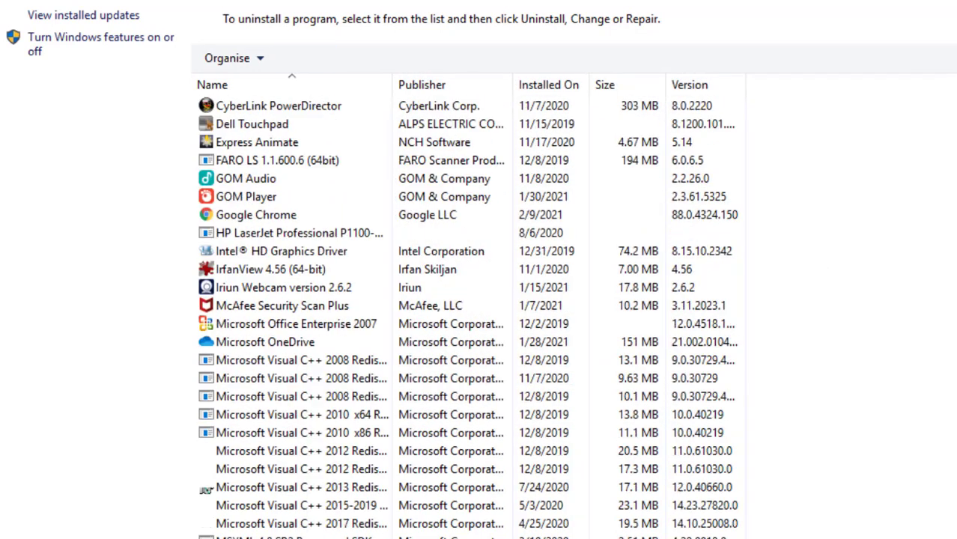
scroll(816, 304, "down", 6)
scroll(921, 276, "up", 3)
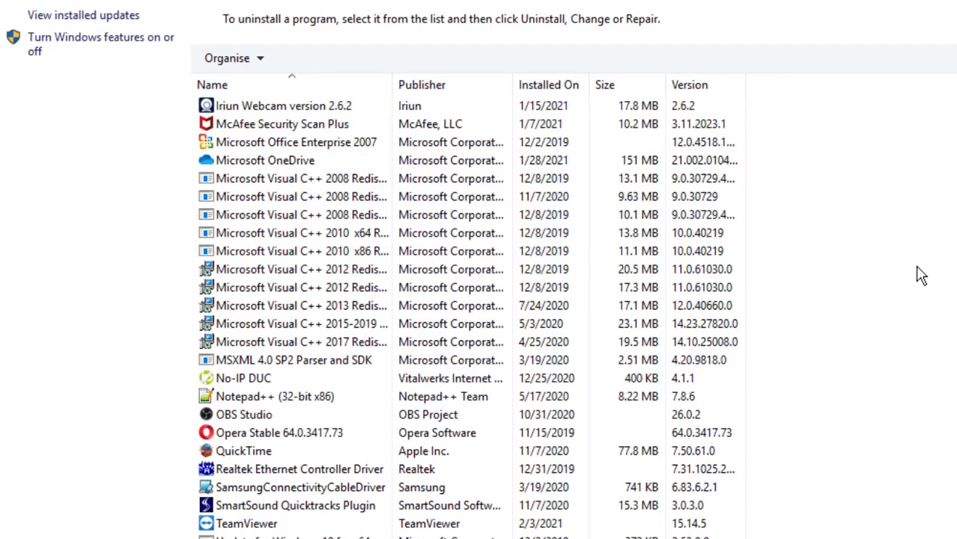
scroll(921, 275, "up", 6)
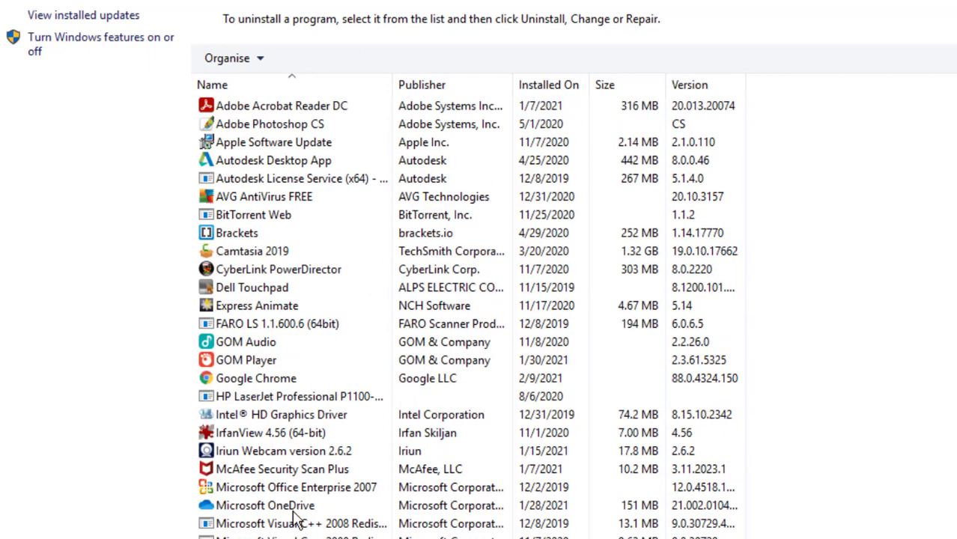
left_click(276, 469)
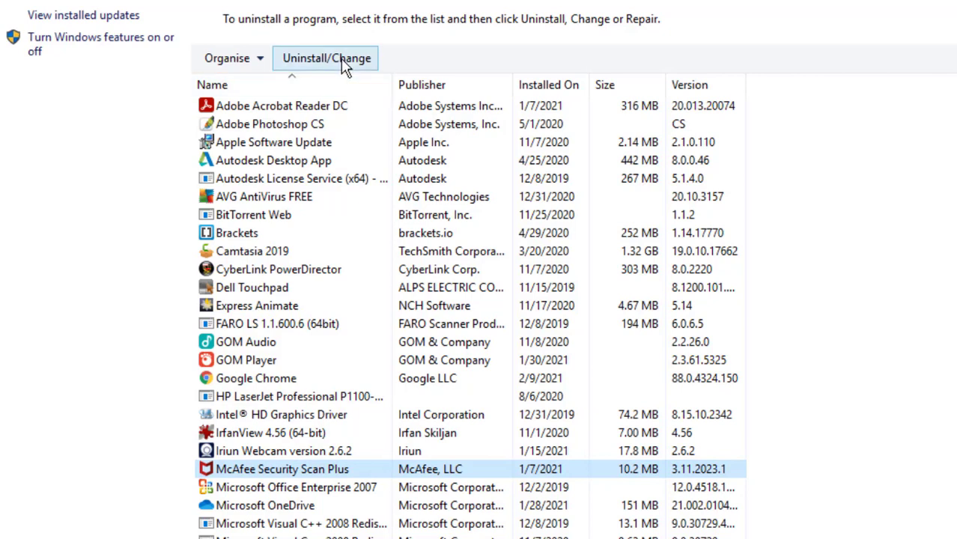
left_click(330, 58)
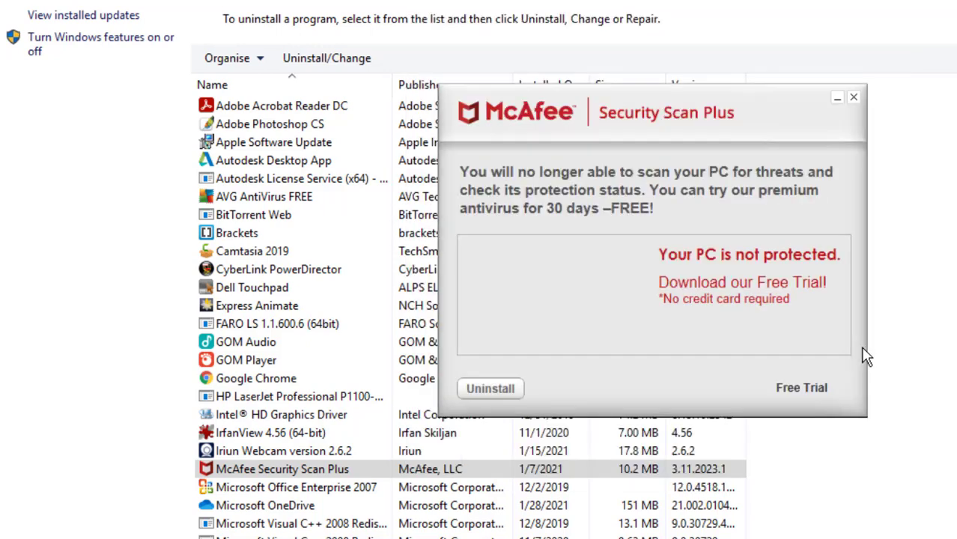
left_click(492, 390)
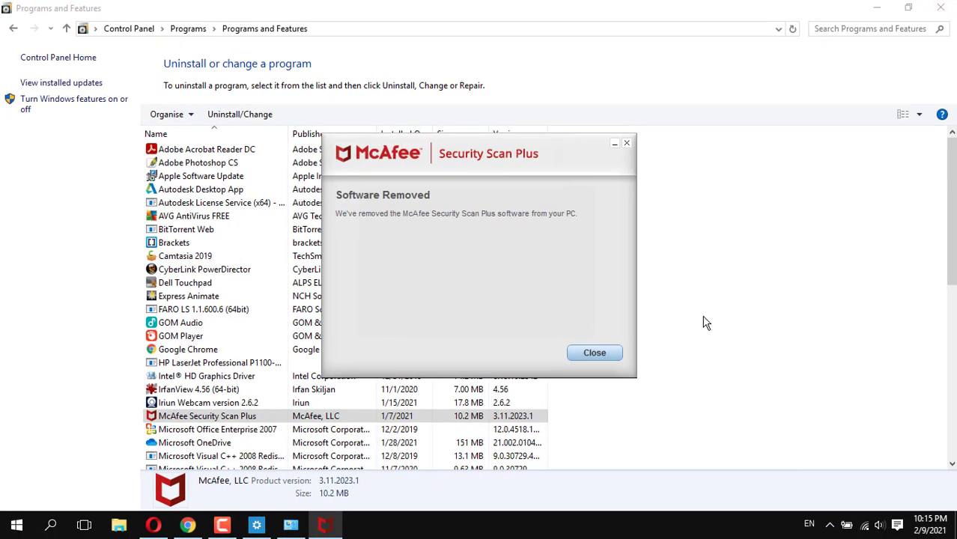
left_click(596, 355)
left_click(939, 9)
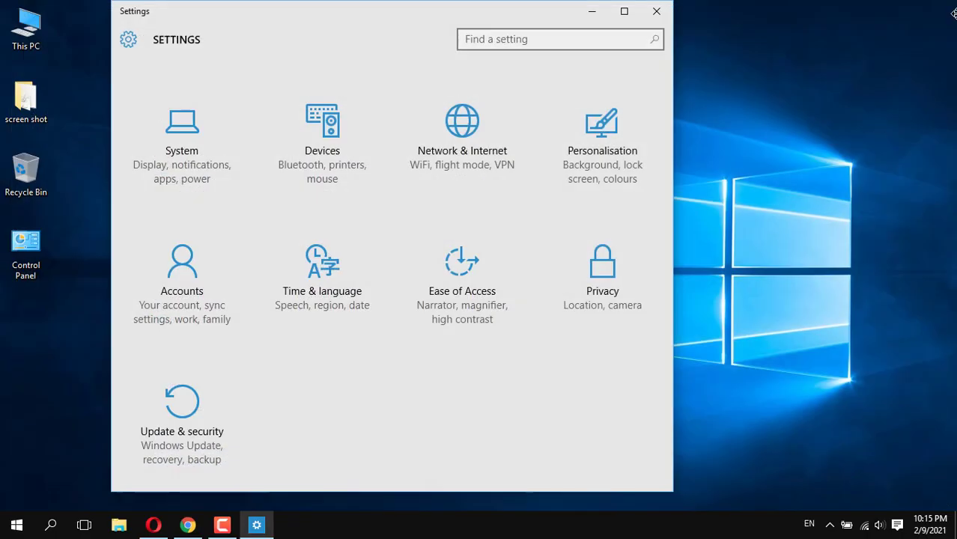
Close Settings, open the properties of Local Disk (C:) from This PC, and start Disk Clean-up on the drive.
left_click(653, 15)
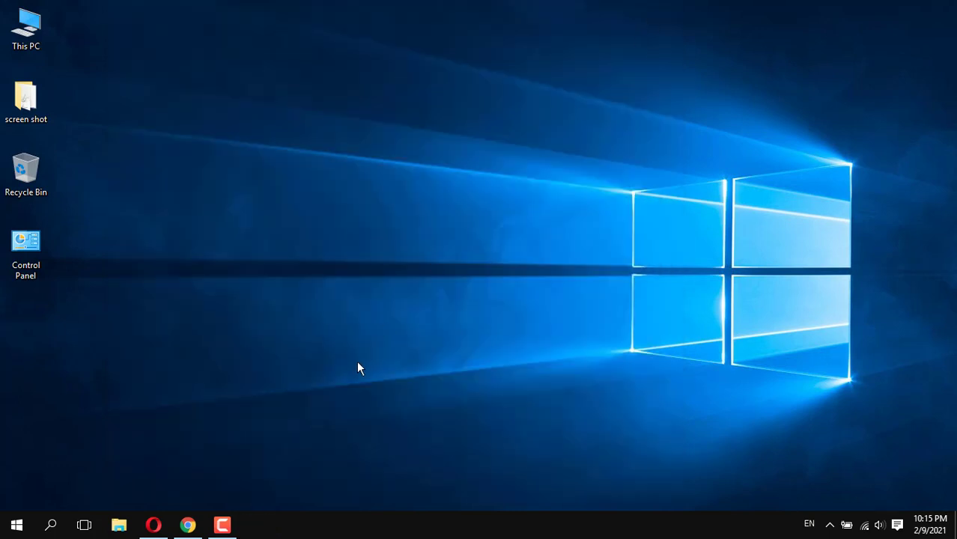
double_click(31, 34)
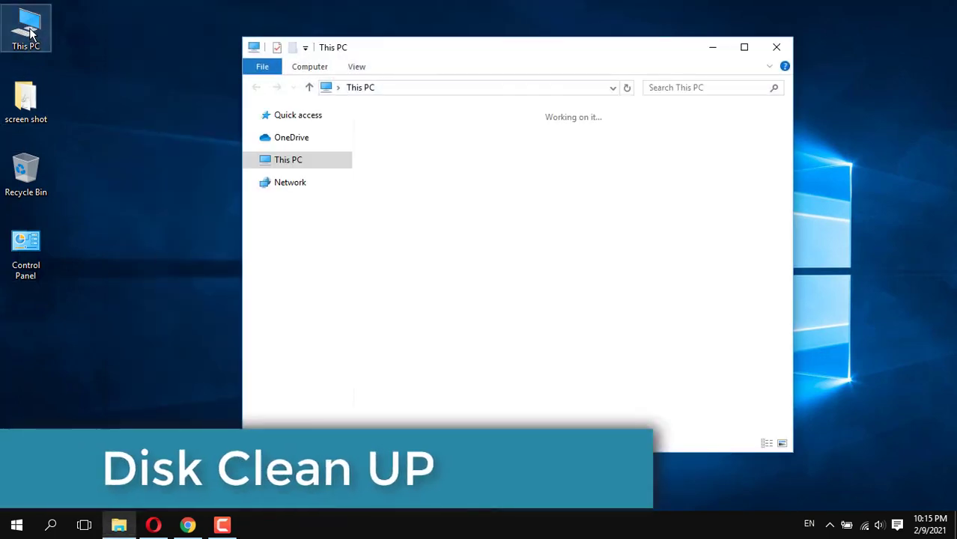
left_click(459, 278)
right_click(459, 278)
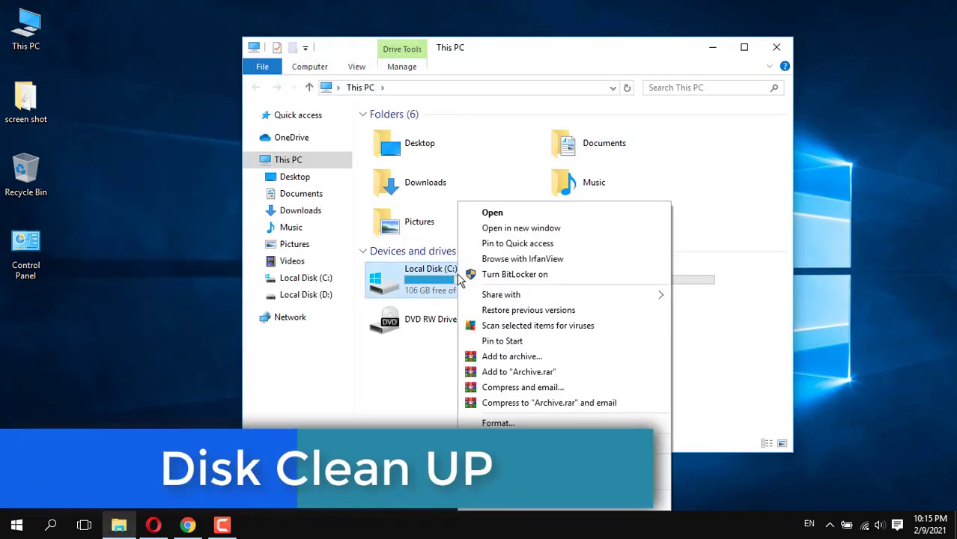
left_click(522, 505)
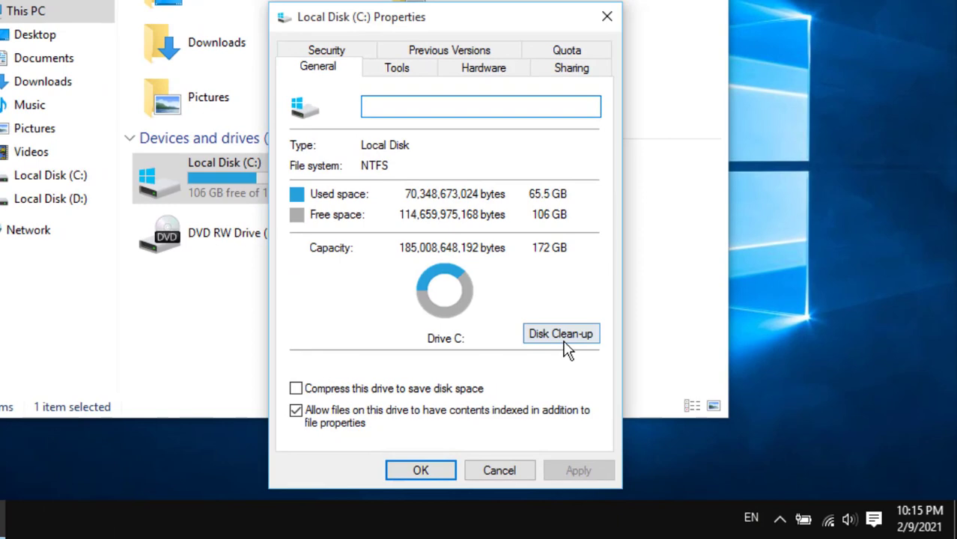
left_click(563, 338)
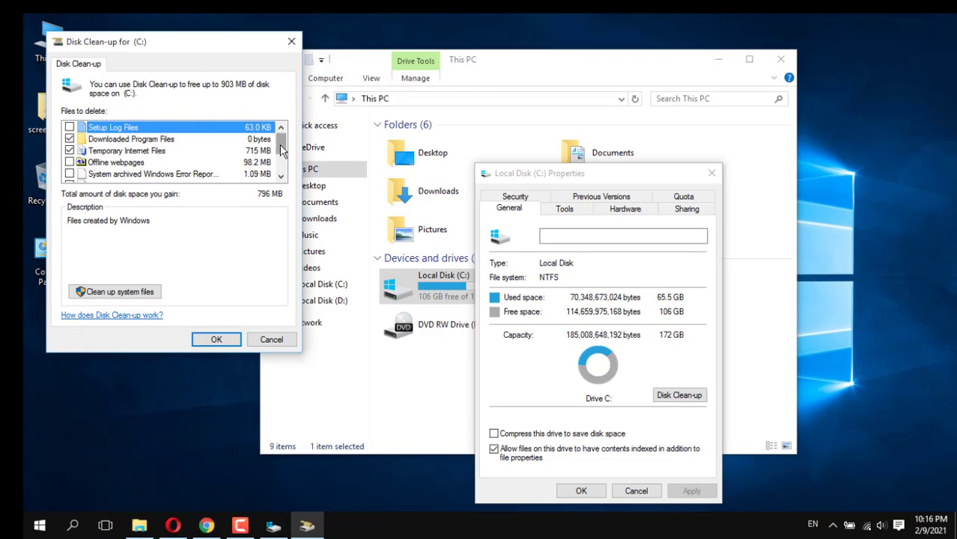
Include Offline webpages, System archived Windows Error Reporting and Recycle Bin in the files to delete, and exclude Temporary files and Thumbnails.
left_click_drag(280, 150, 283, 174)
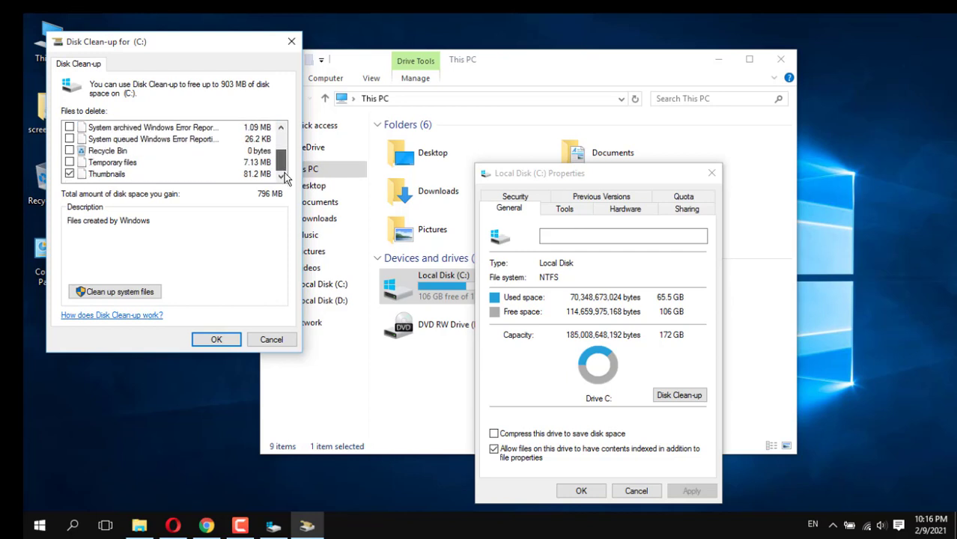
left_click_drag(284, 178, 289, 148)
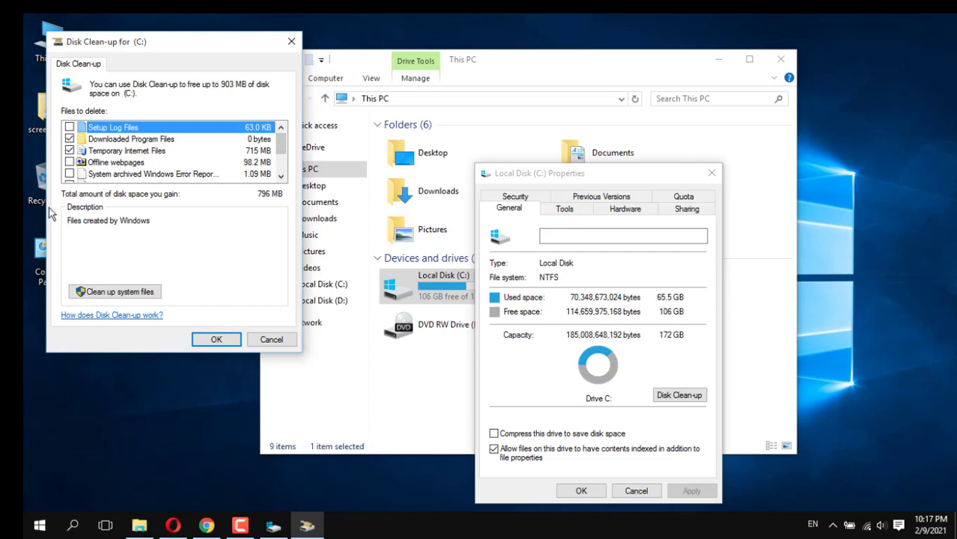
left_click(69, 173)
left_click(69, 162)
scroll(69, 153, "down", 2)
left_click(69, 150)
left_click(69, 162)
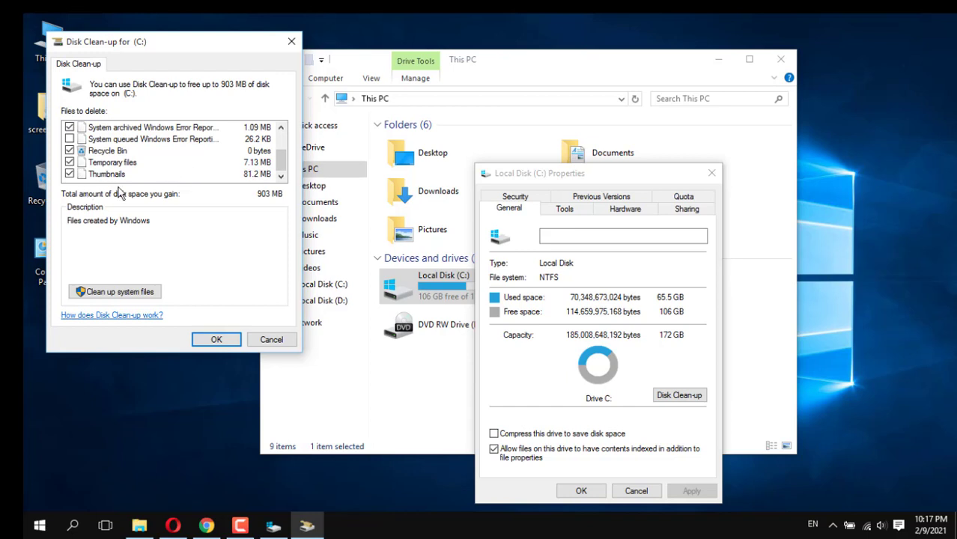
left_click(69, 162)
scroll(153, 173, "up", 2)
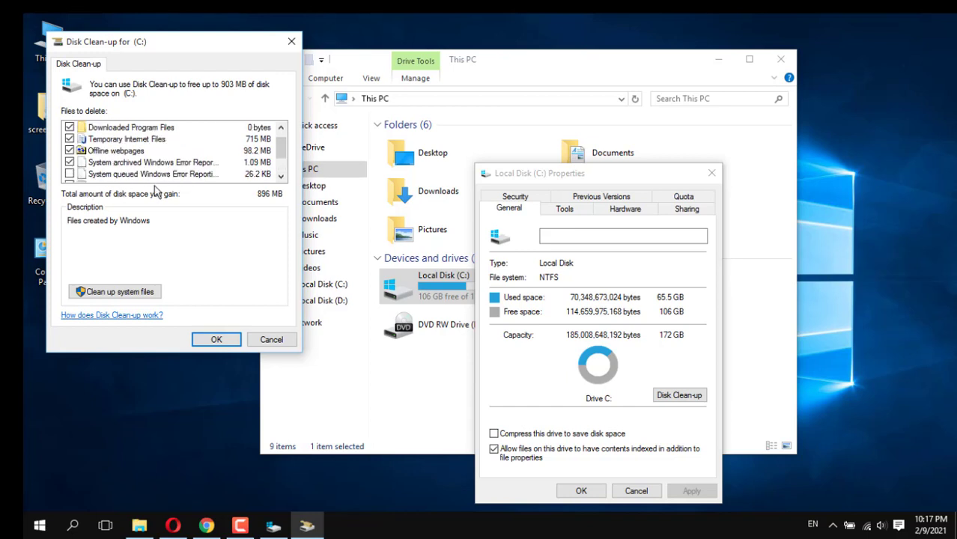
scroll(120, 174, "down", 2)
left_click(69, 174)
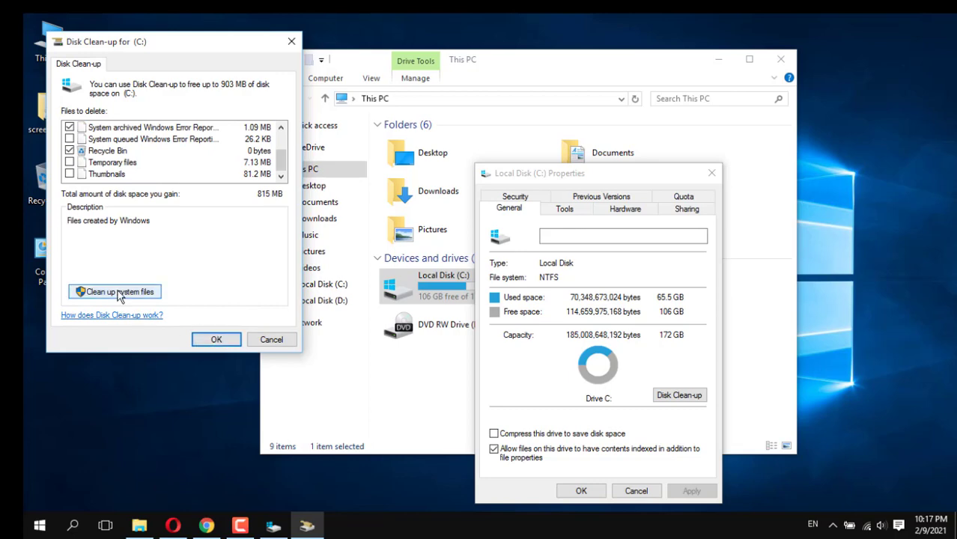
Permanently delete the chosen clean-up files from drive C: and move the progress window off the drive properties.
left_click(217, 339)
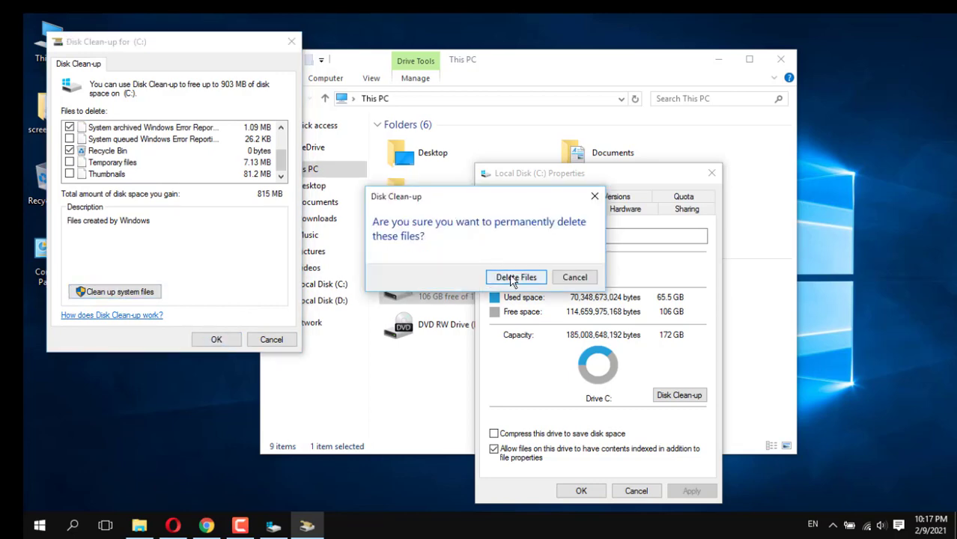
left_click(512, 277)
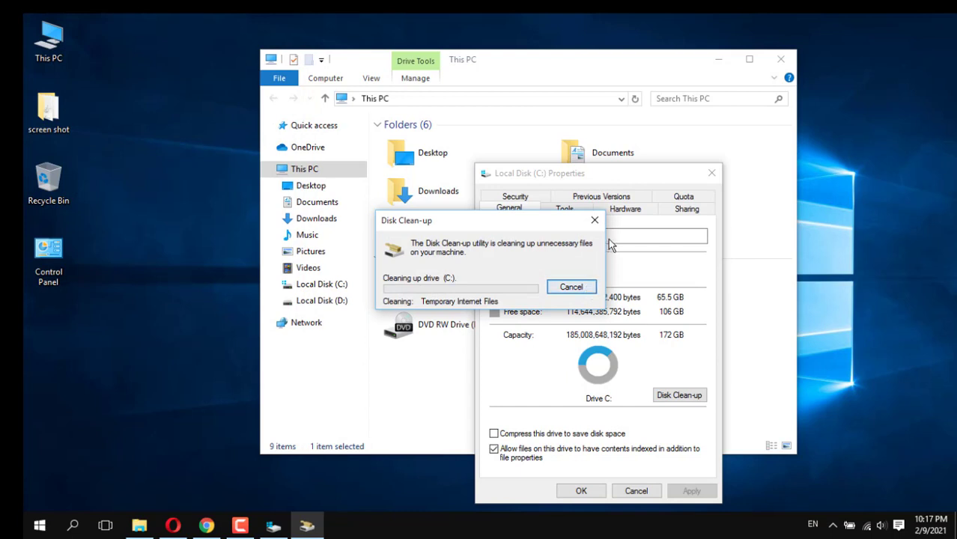
left_click_drag(515, 222, 300, 266)
Open Optimise Drives from the tools in the drive properties and start optimising drive C:.
left_click(565, 209)
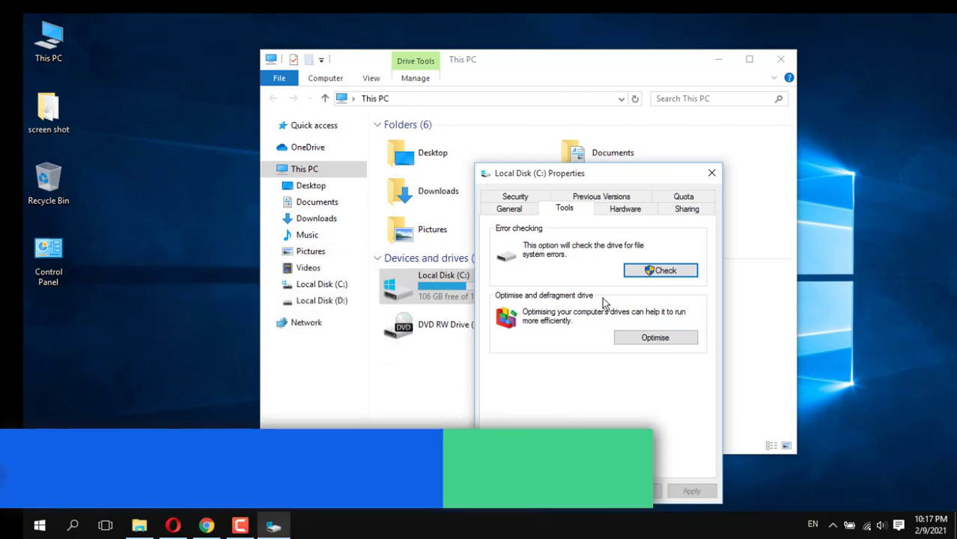
left_click(656, 339)
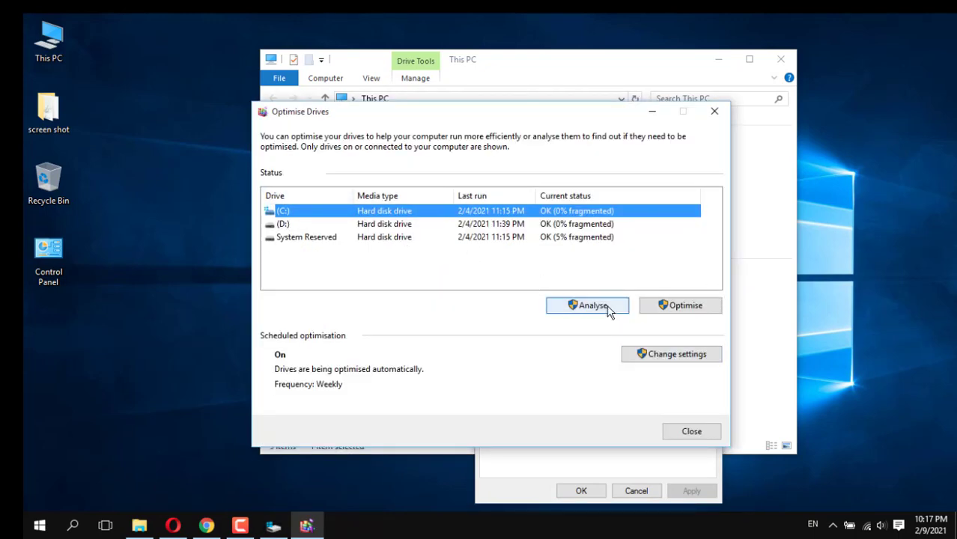
left_click(704, 309)
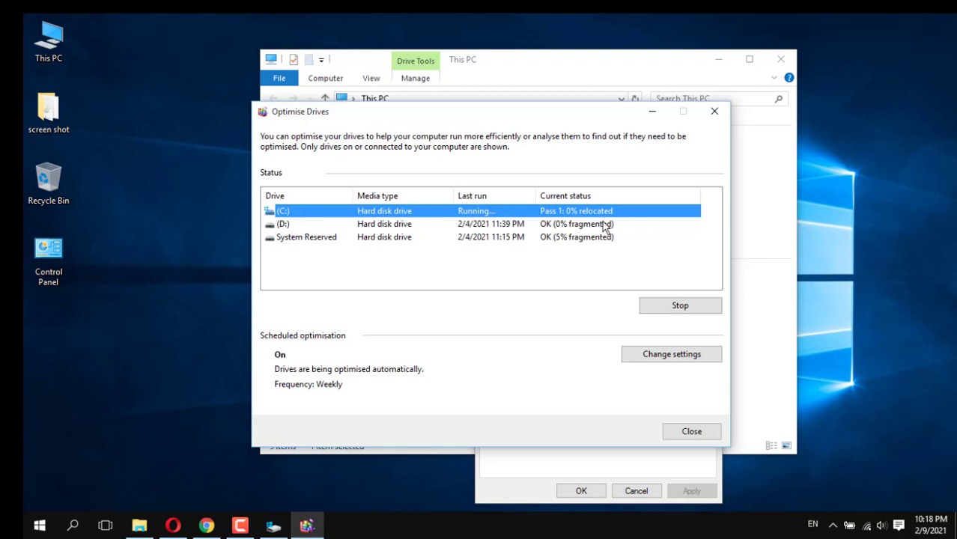
Dismiss Optimise Drives, close the This PC window, and confirm the Local Disk (C:) properties.
left_click(696, 432)
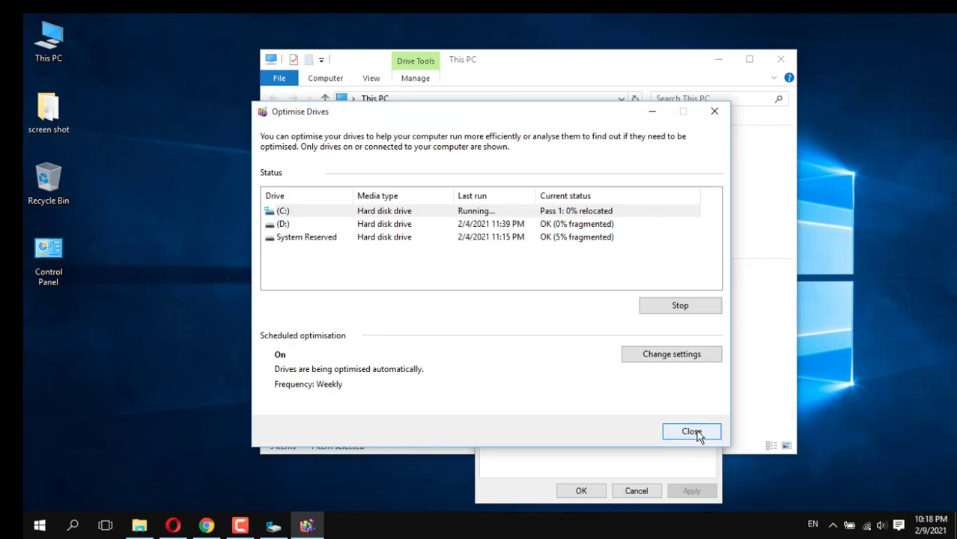
left_click(591, 64)
left_click(782, 60)
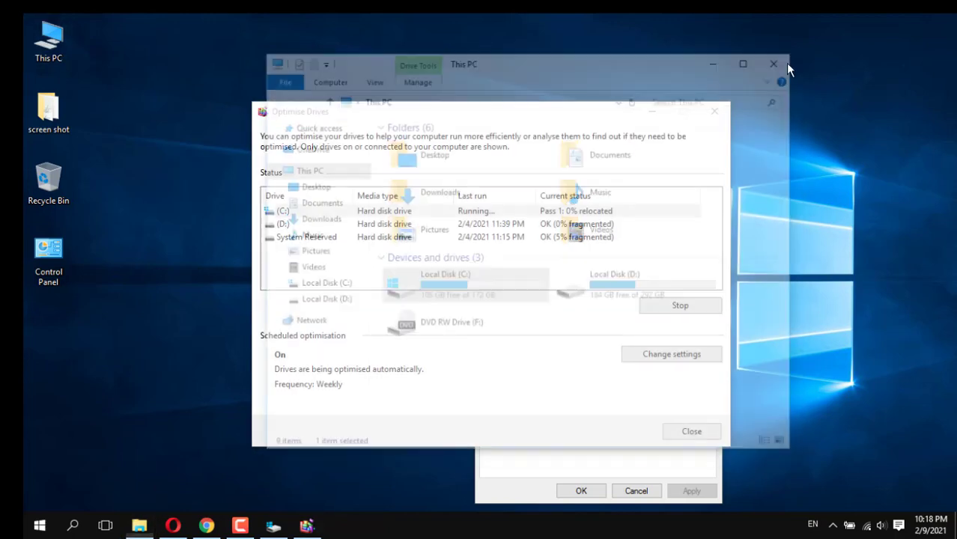
left_click(606, 476)
left_click(581, 490)
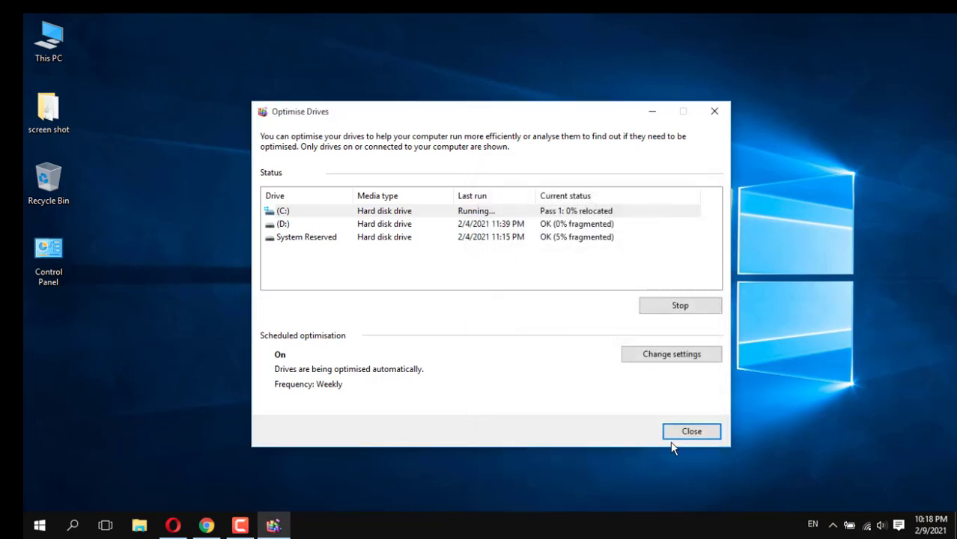